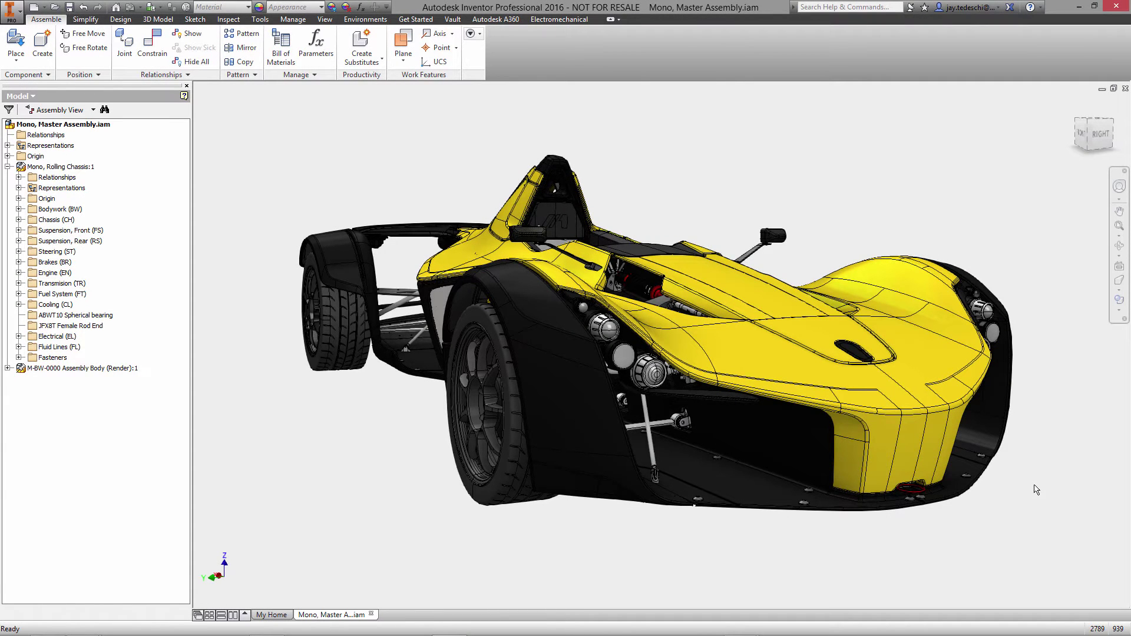
Switch the car's visual style from Shaded with Edges to Wireframe with Visible Edges Only.
click(1119, 311)
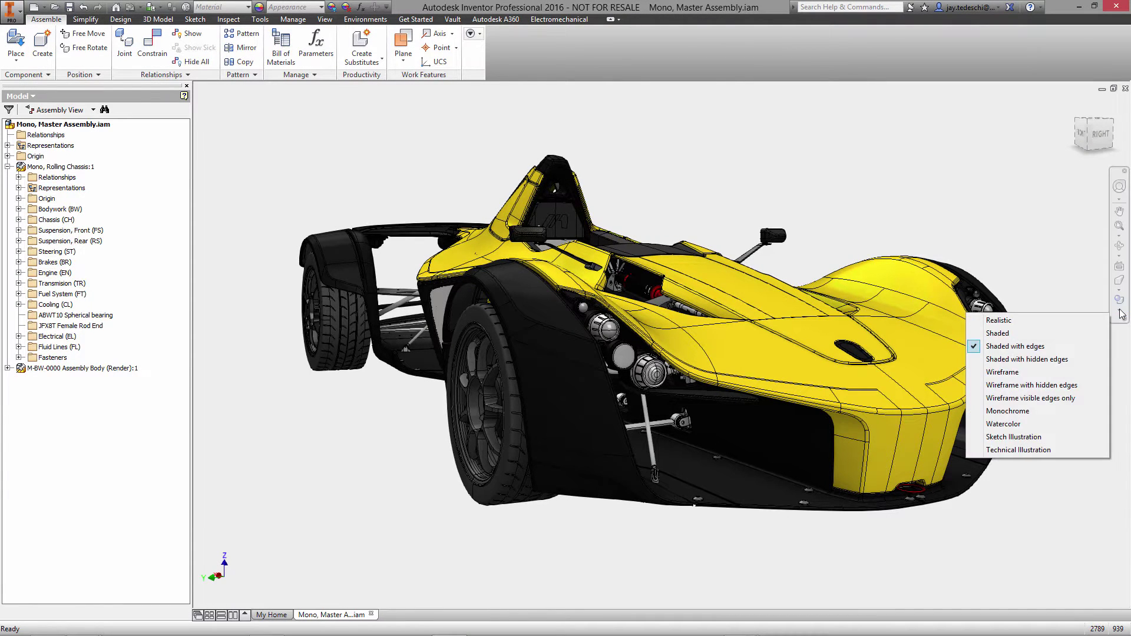
click(1048, 397)
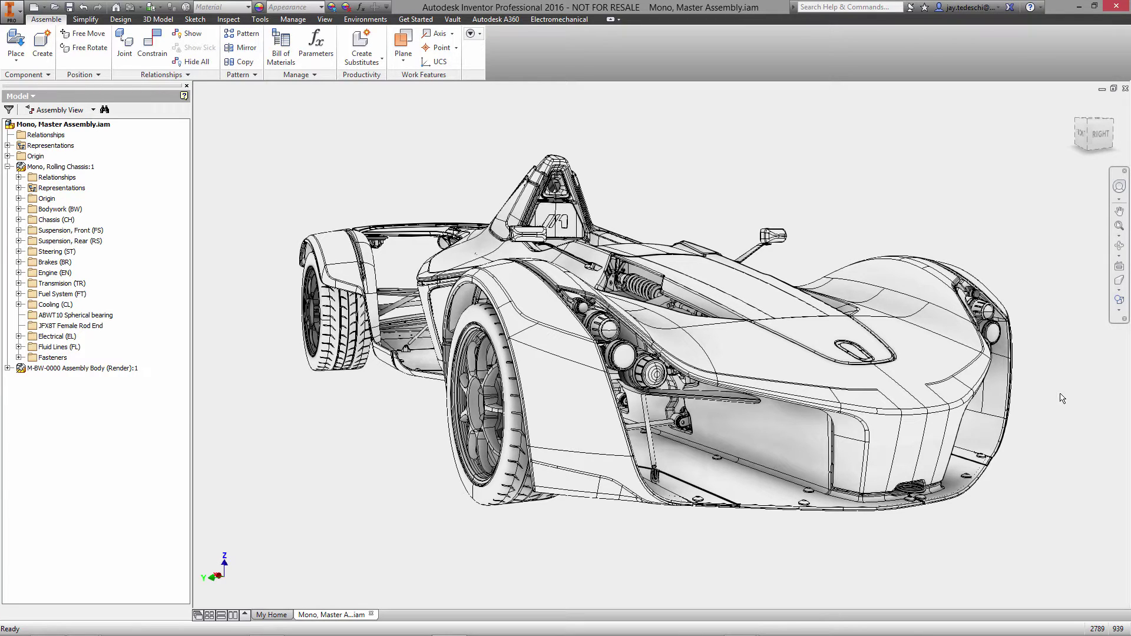
click(1116, 311)
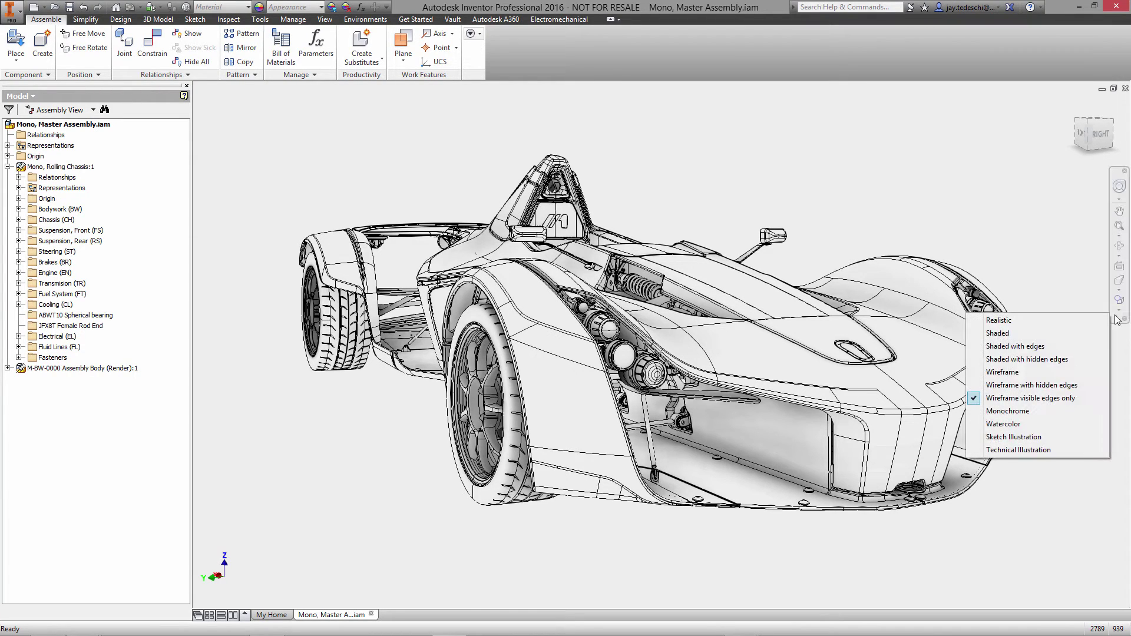
Try the Monochrome, Technical Illustration, Sketch Illustration and Watercolor styles, then return to Shaded.
click(1059, 411)
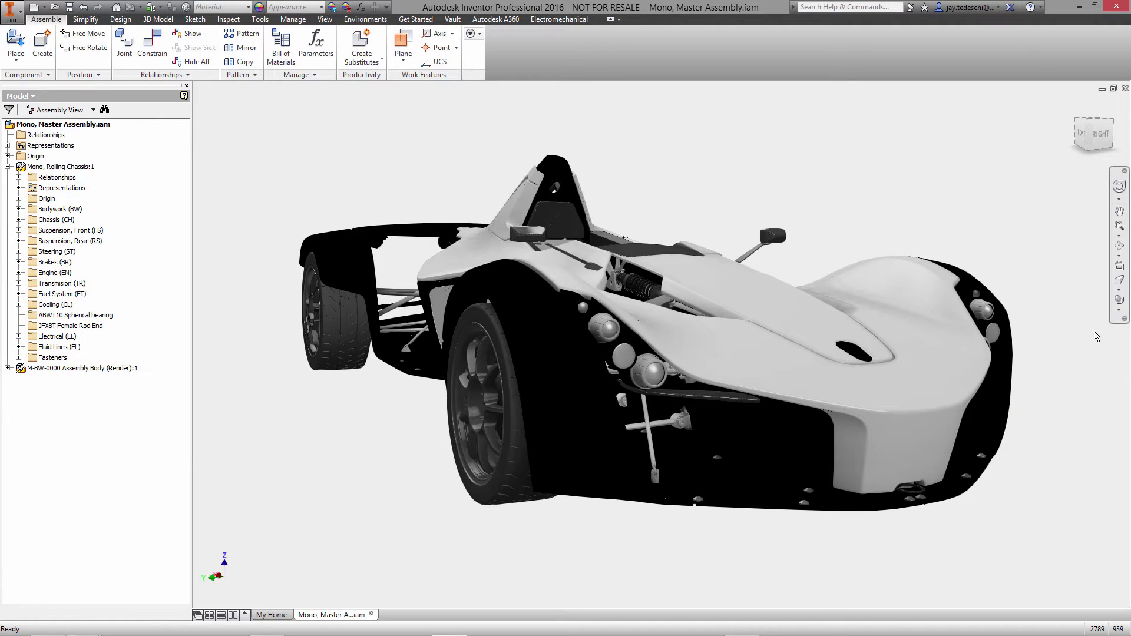
click(1118, 312)
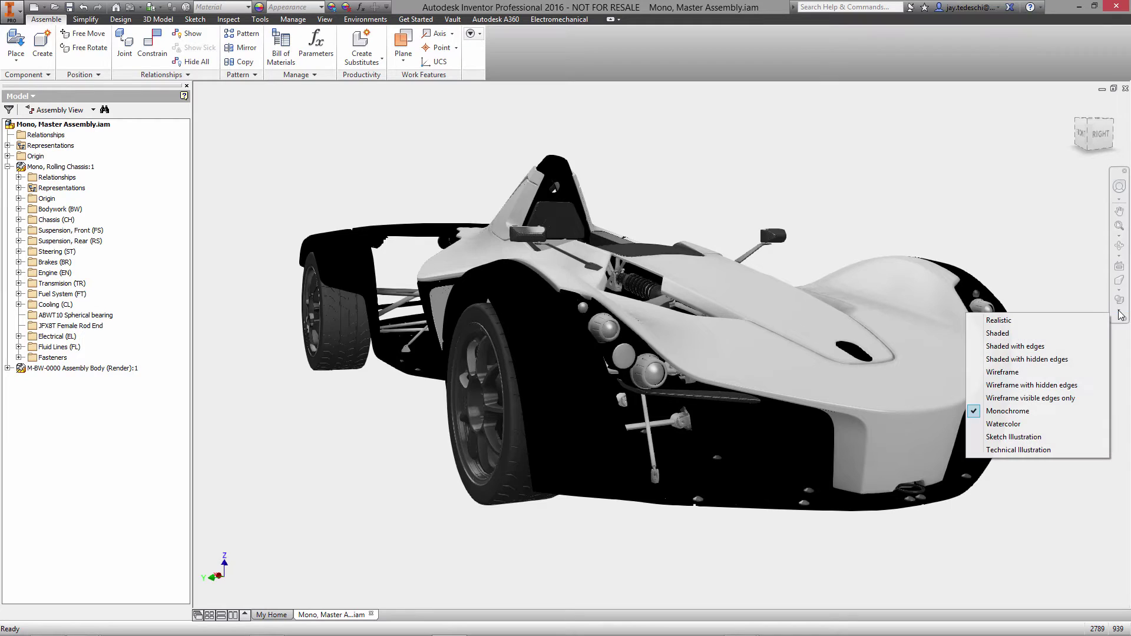
click(1052, 449)
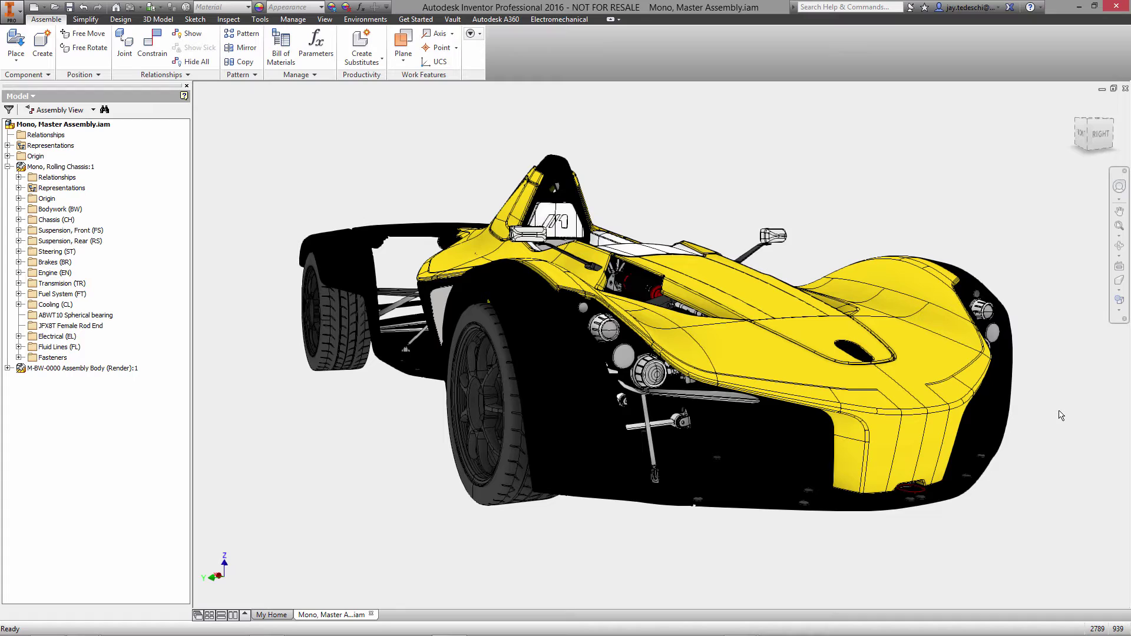
click(1119, 314)
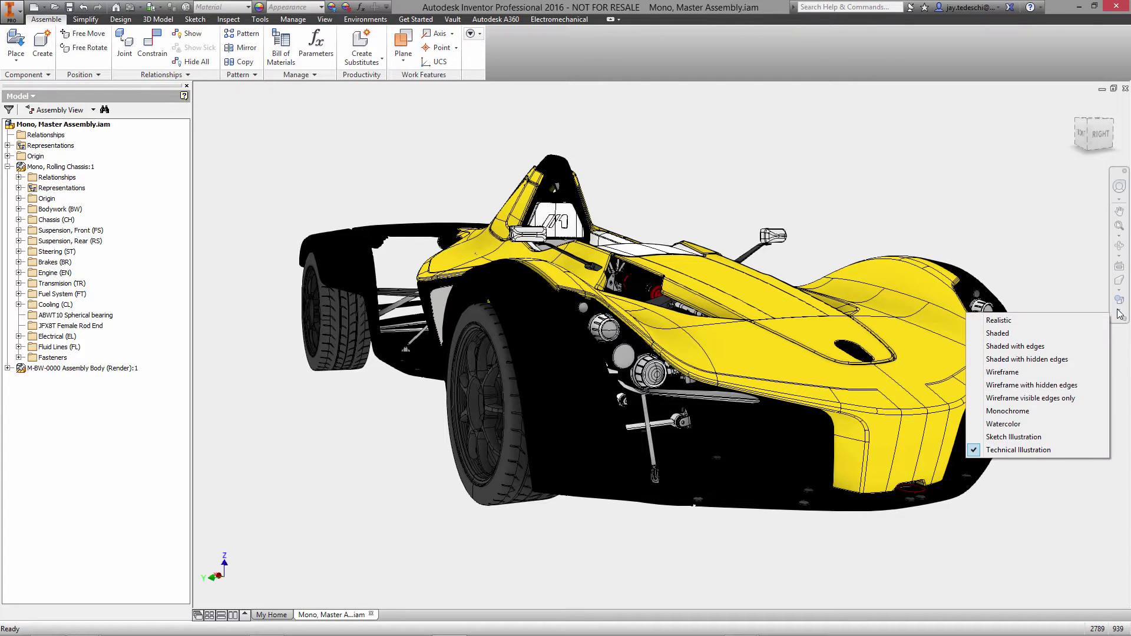
click(1061, 437)
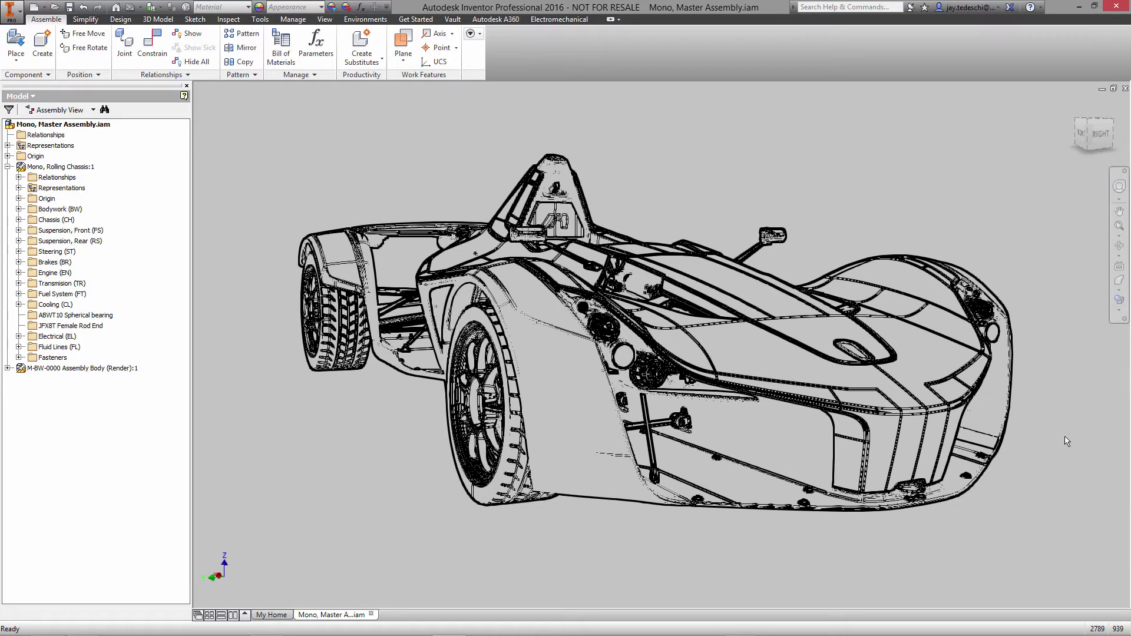
click(1120, 312)
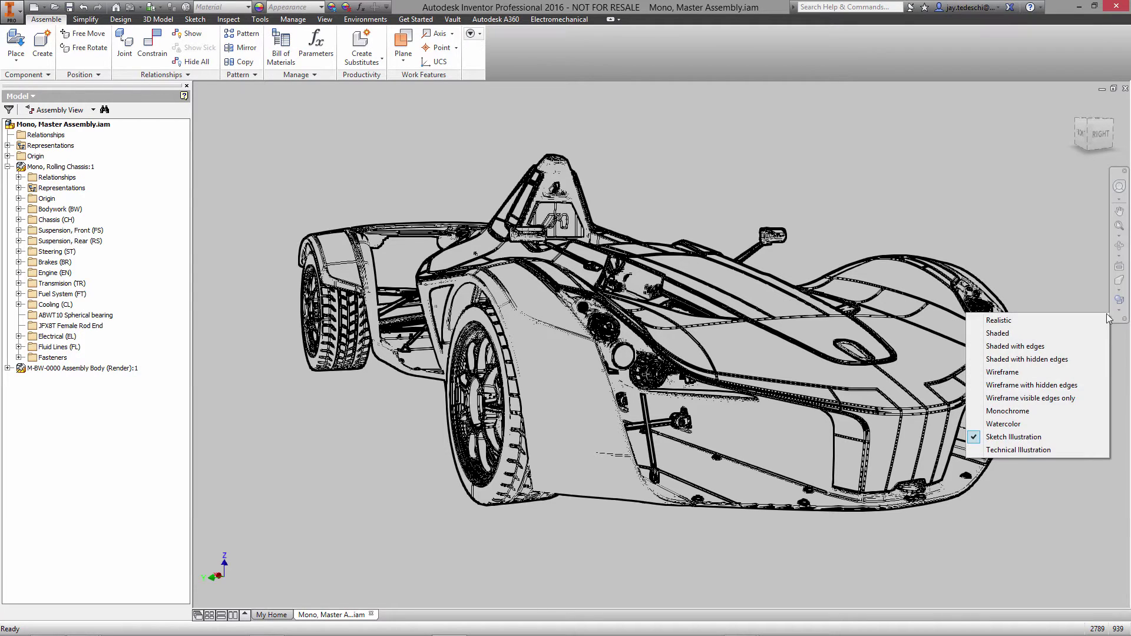
click(1028, 425)
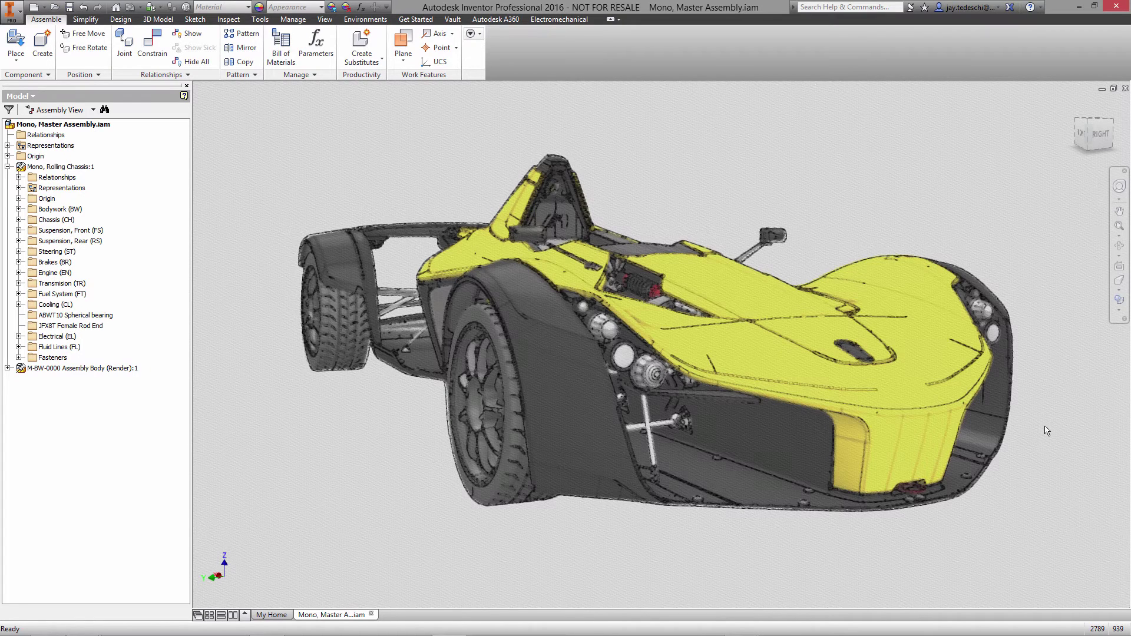
click(1119, 313)
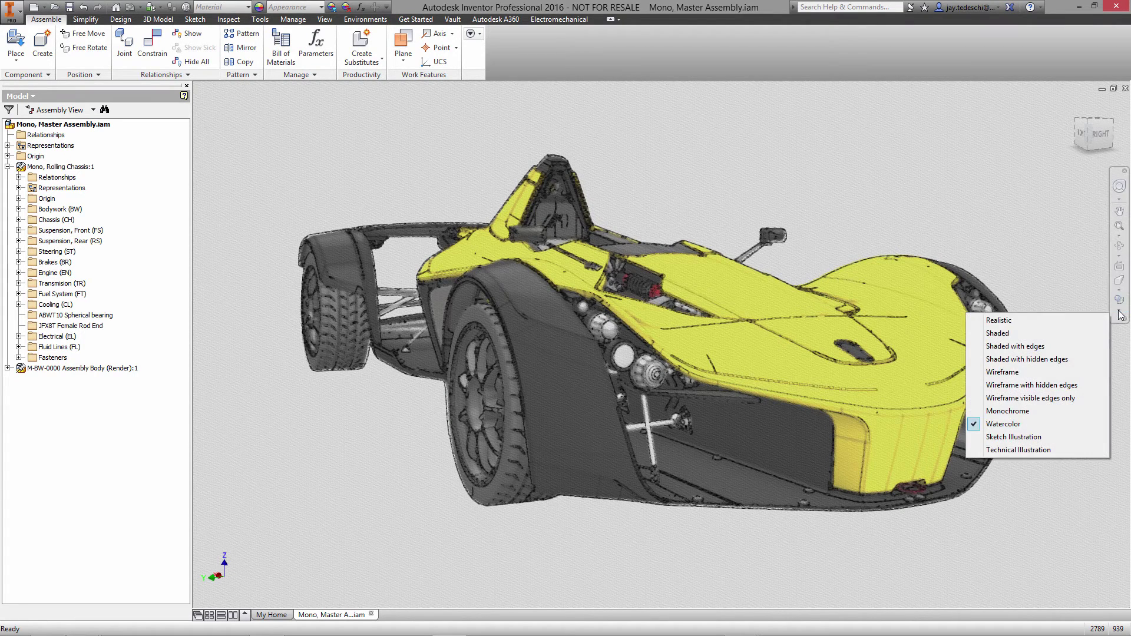
click(1051, 332)
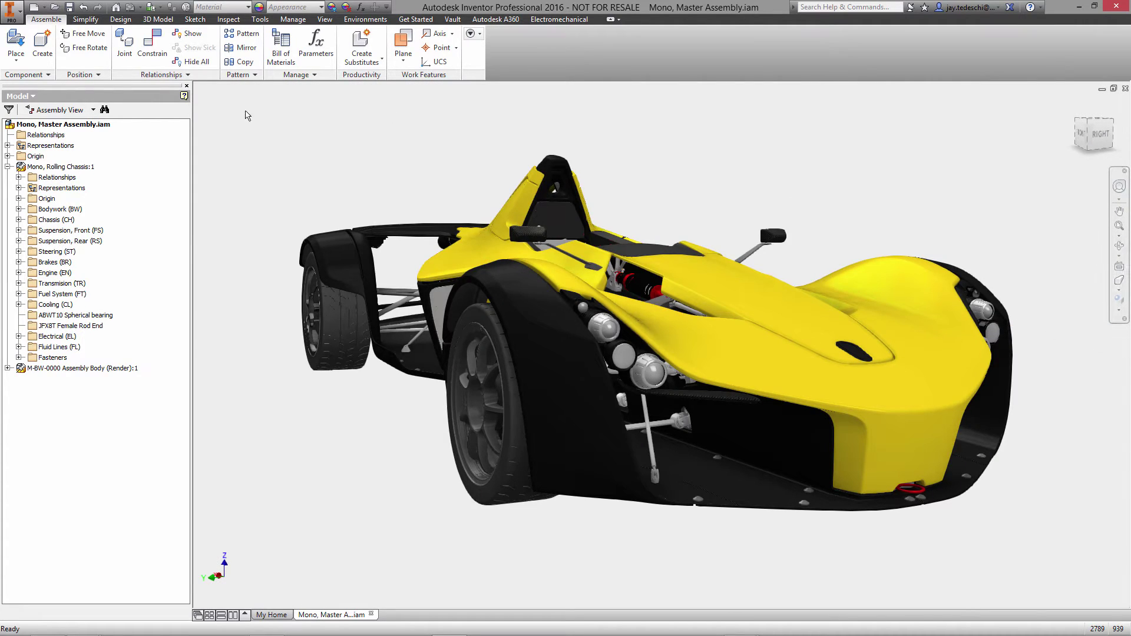
Turn on Shadows and the gridded Ground Plane beneath the car.
click(325, 19)
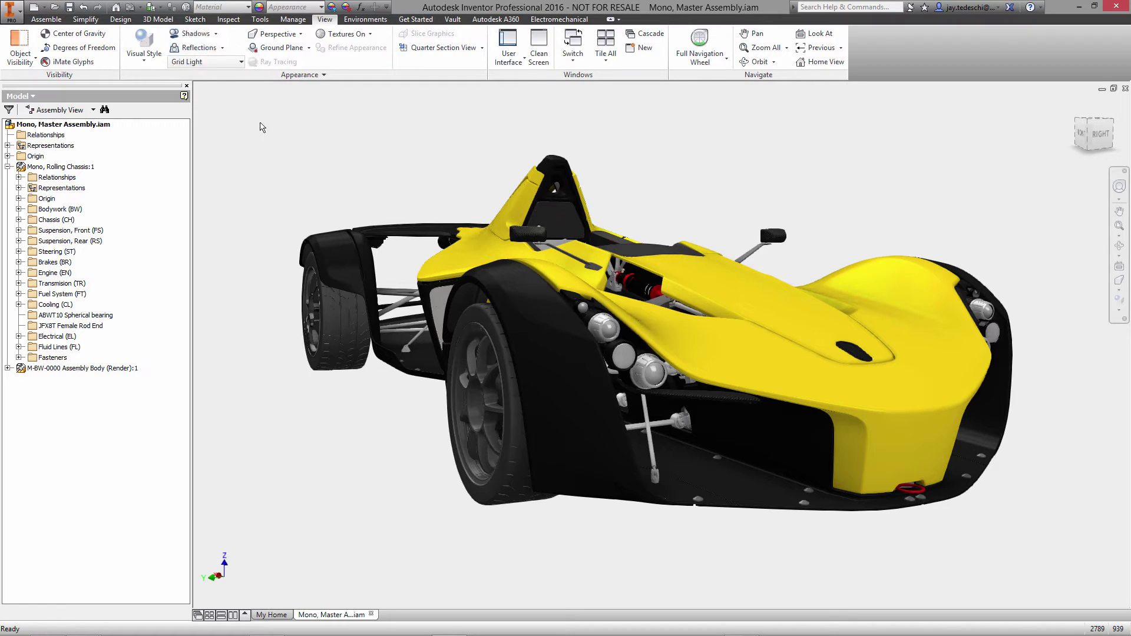
click(216, 34)
click(200, 48)
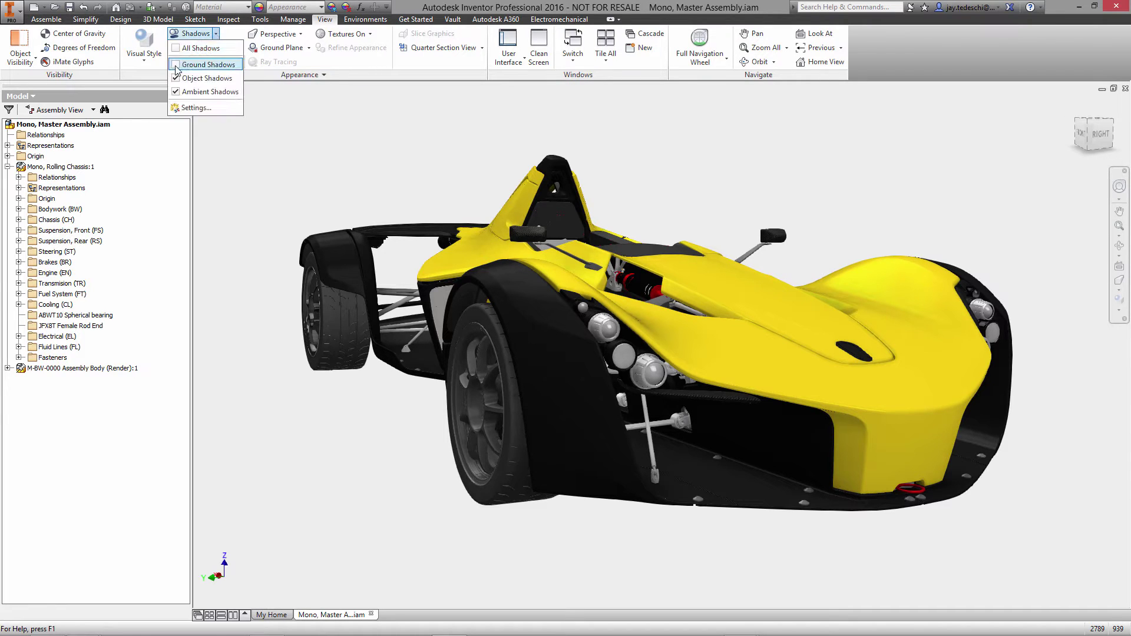
click(283, 140)
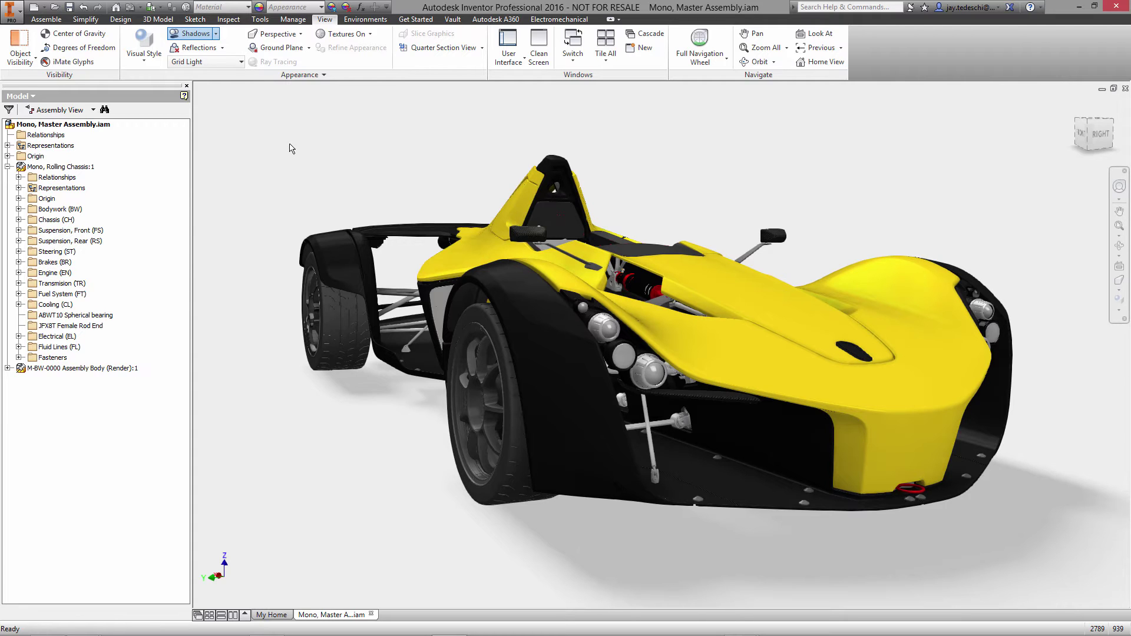
click(309, 47)
click(253, 63)
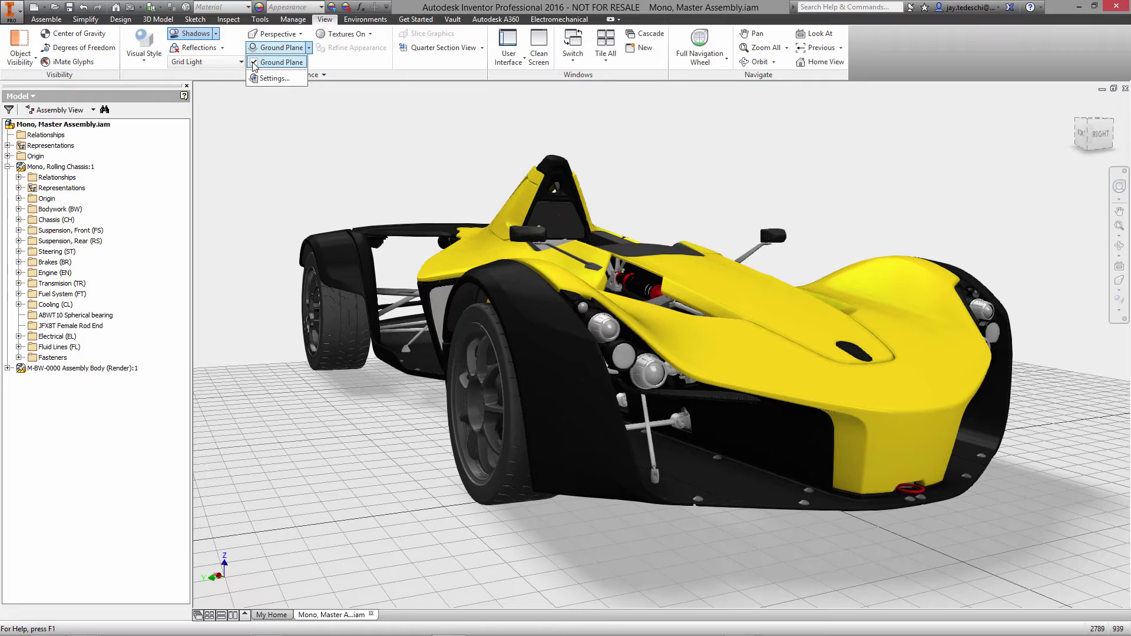
Position the ground plane manually along Y and X and set its reflection to about 29%.
click(272, 79)
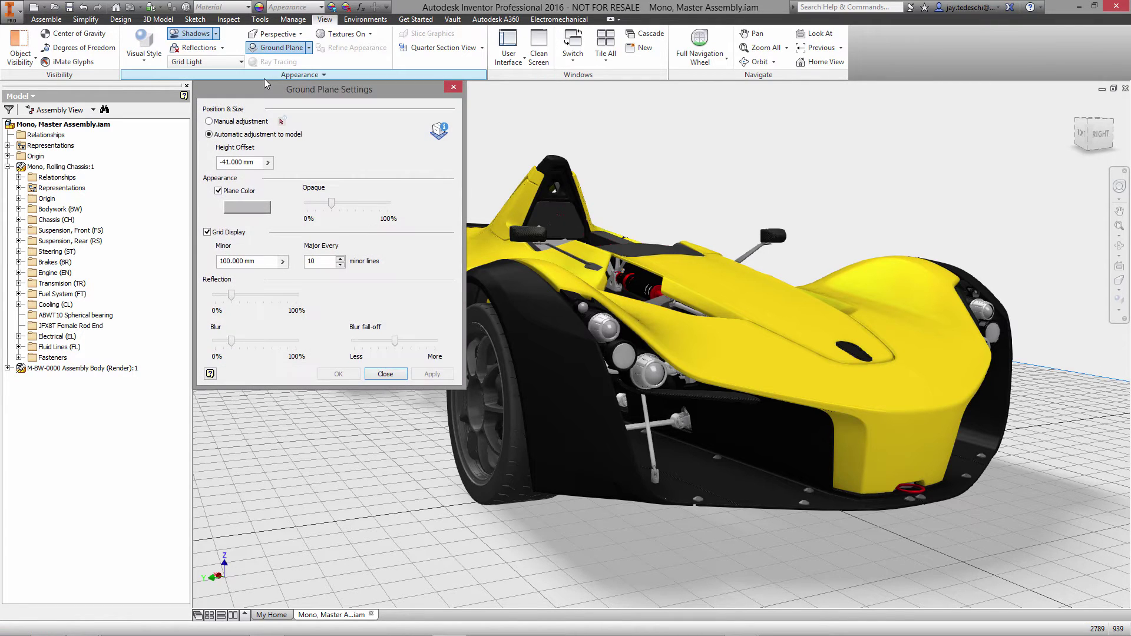
click(213, 122)
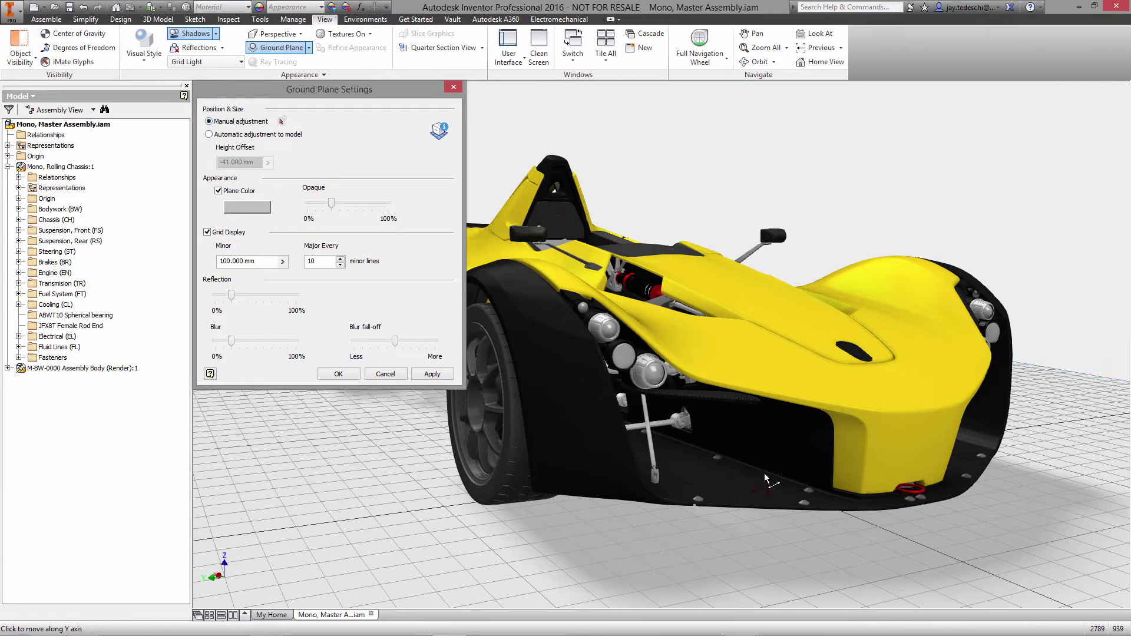
drag(768, 478, 1121, 370)
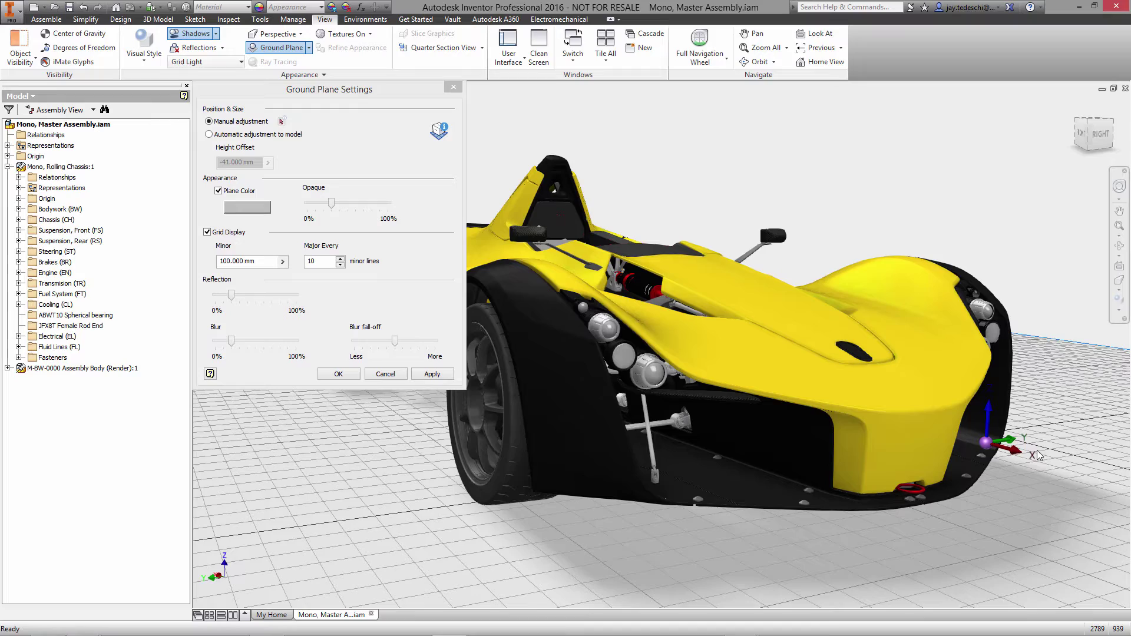
drag(1018, 455, 685, 370)
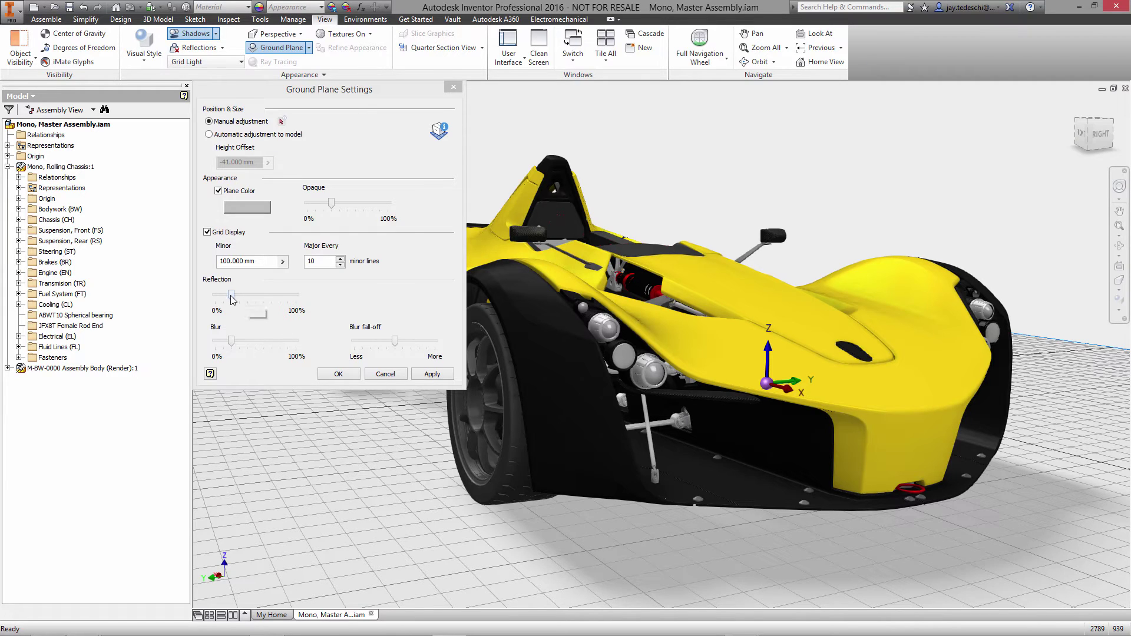
drag(232, 296, 246, 300)
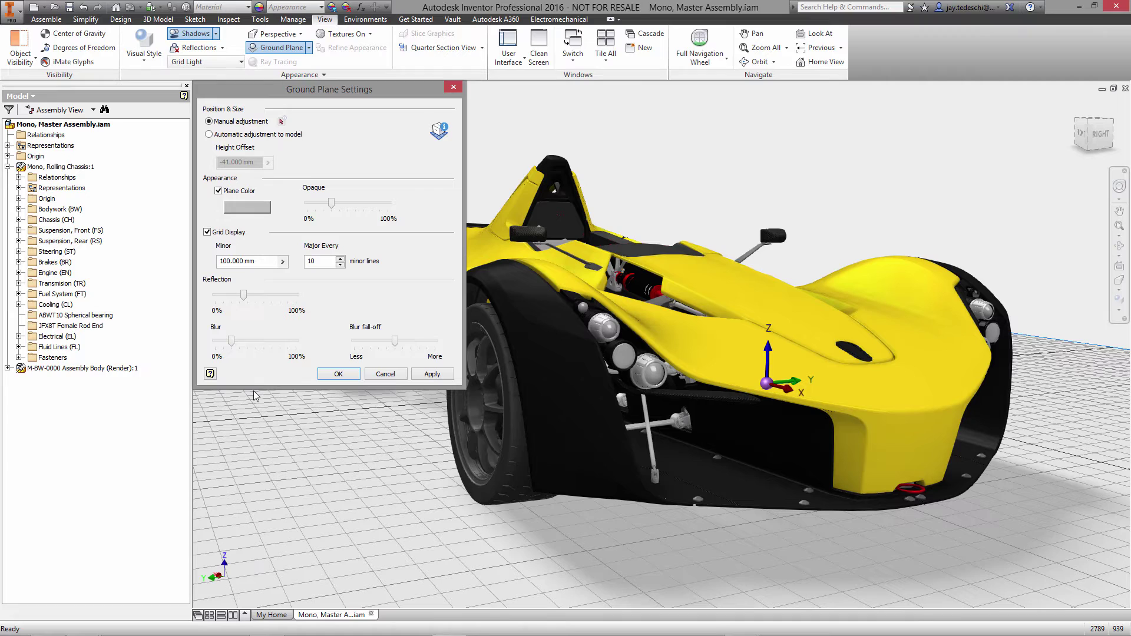
click(339, 374)
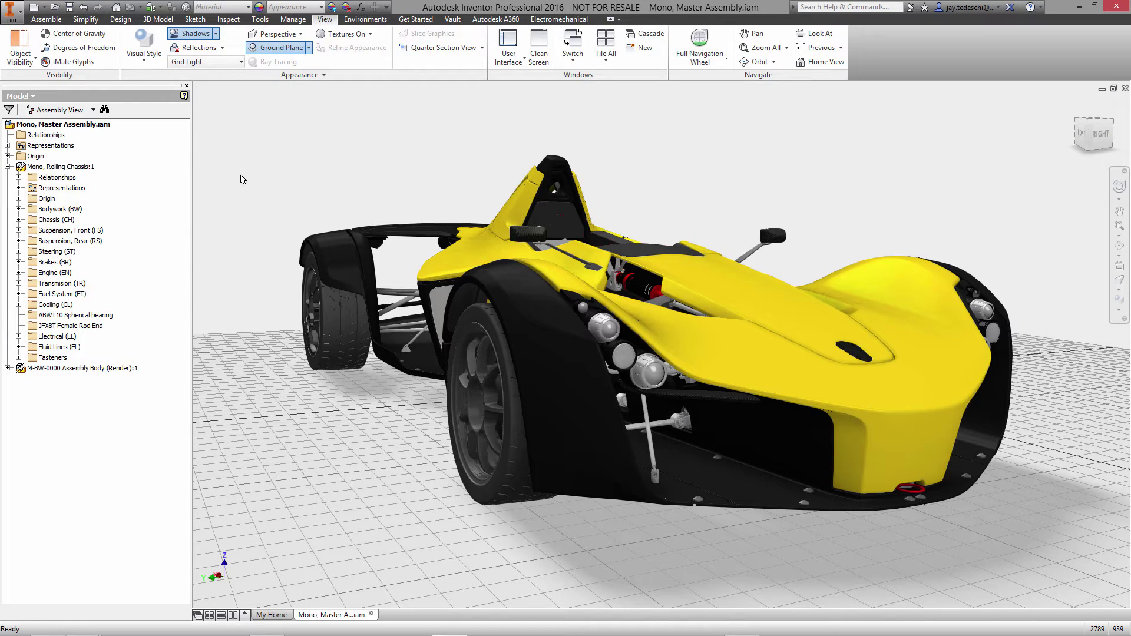
Enable Reflections so the car mirrors in the ground plane.
click(222, 48)
click(176, 62)
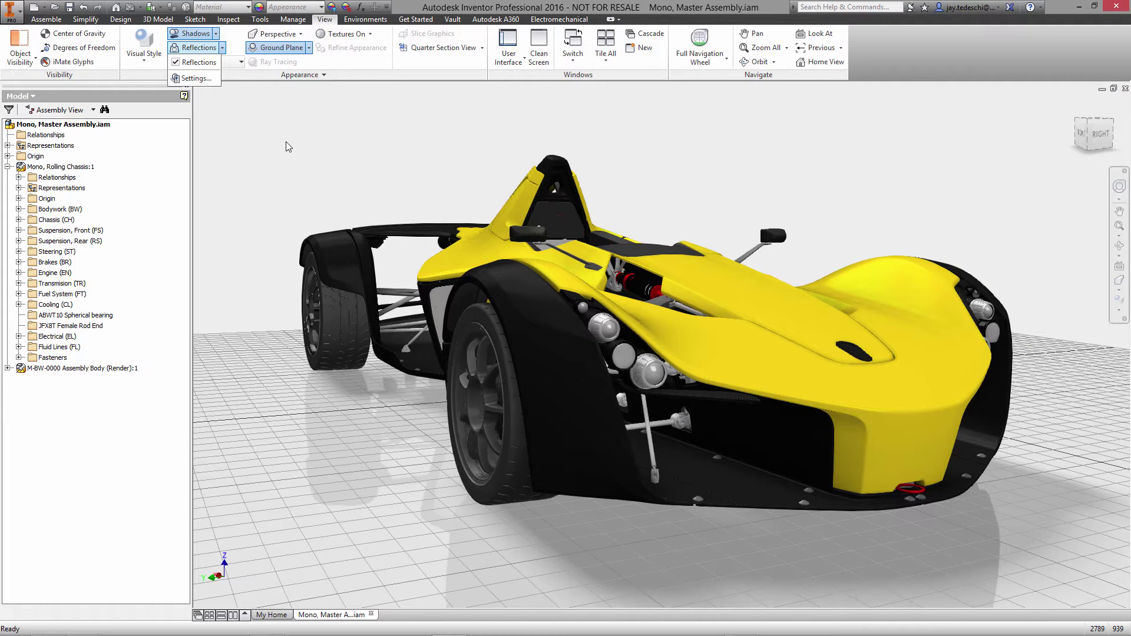
click(288, 147)
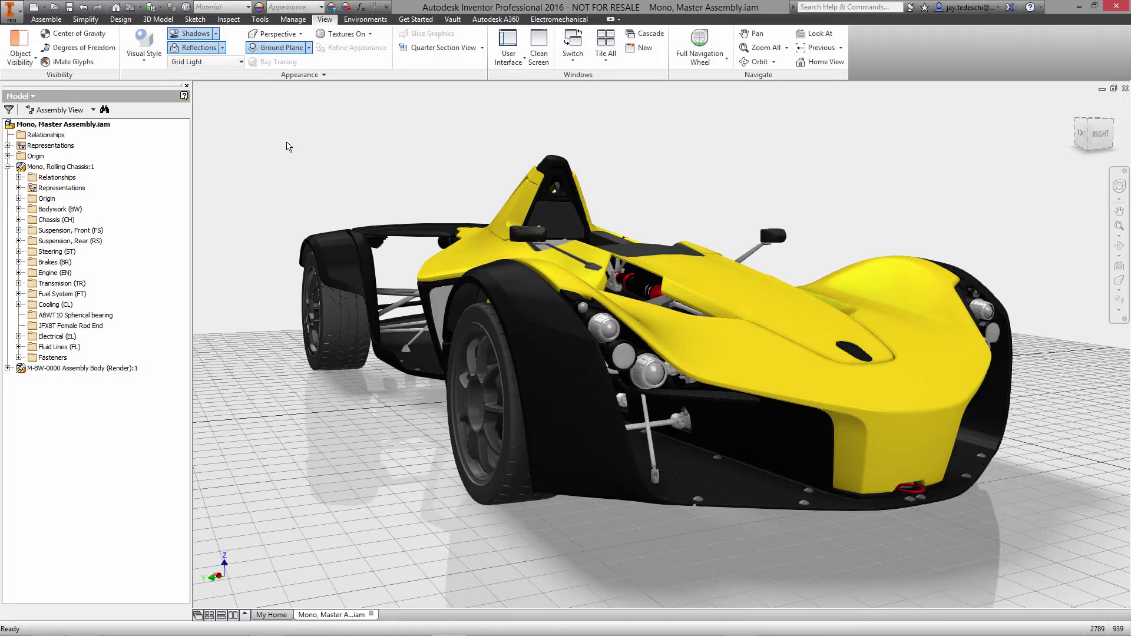
Set the visual style to Realistic to start ray tracing the car.
click(142, 59)
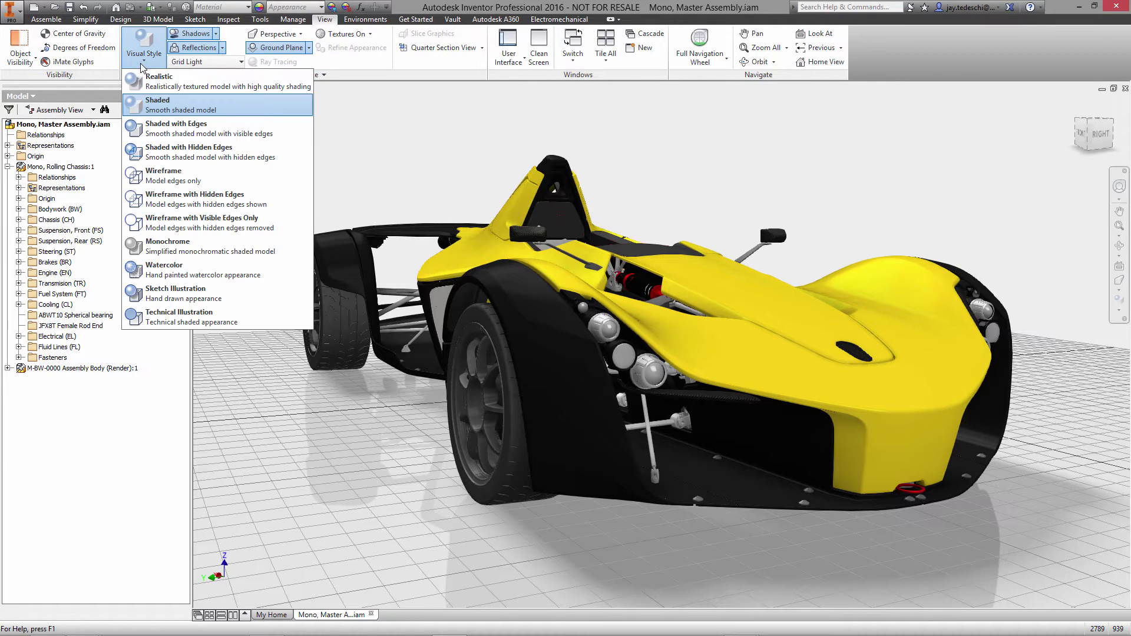
click(154, 80)
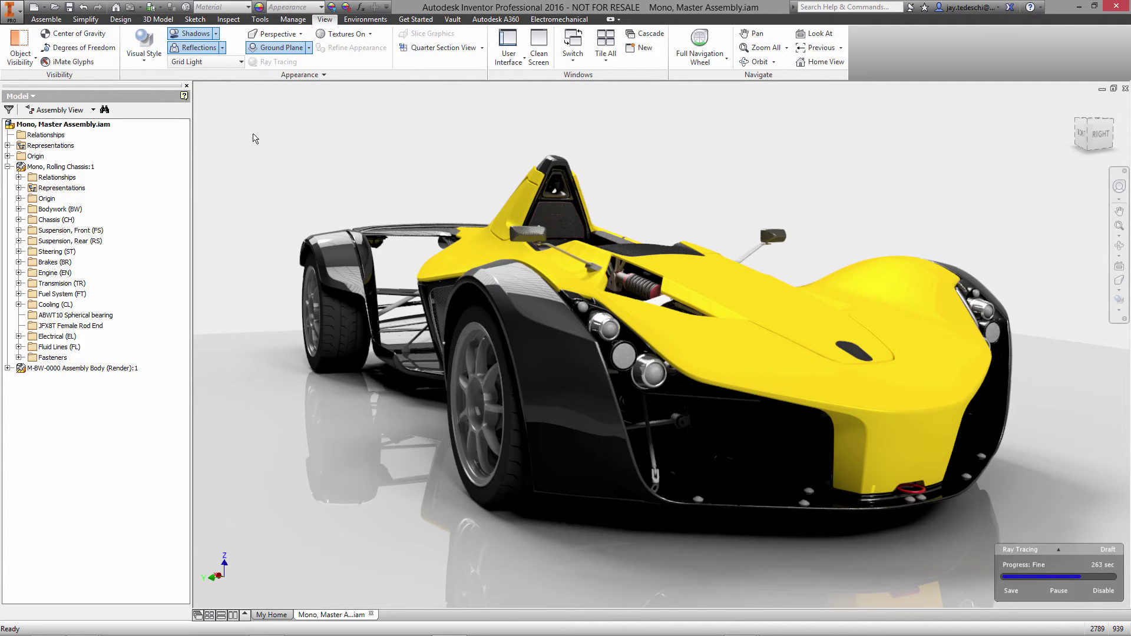
Change the lighting style to Infinity Pool and hide the ground plane.
click(241, 62)
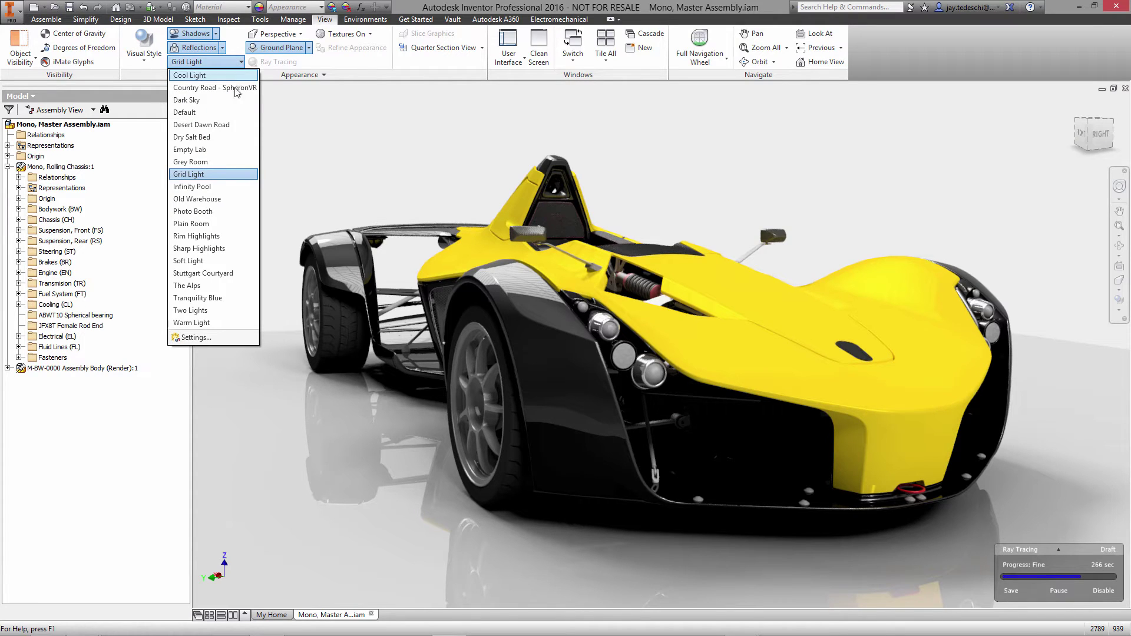
click(201, 186)
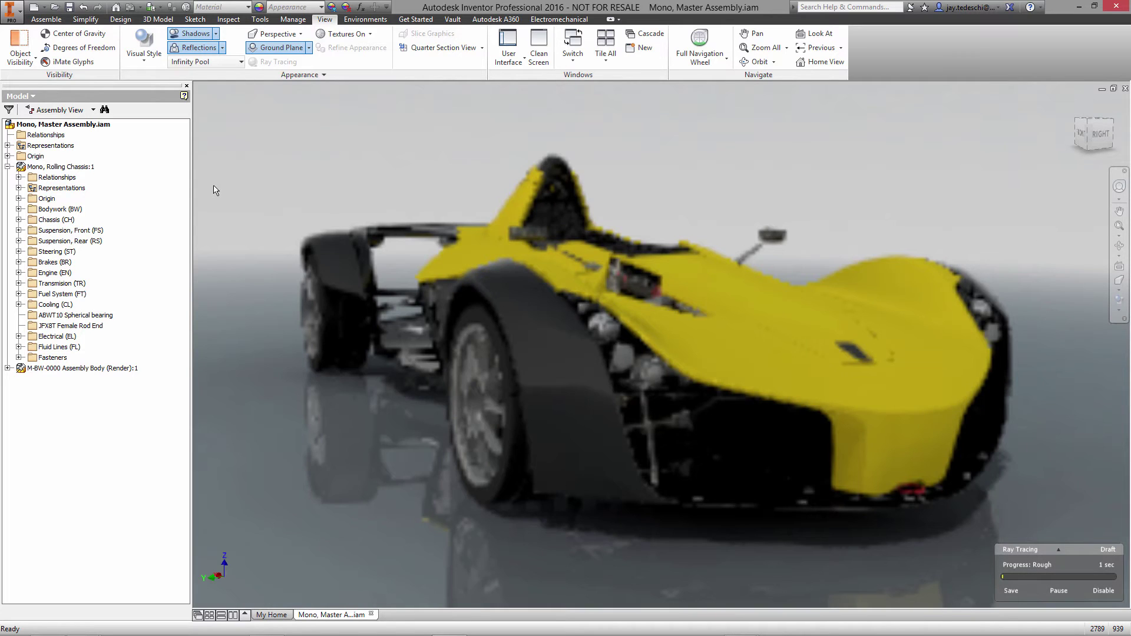
click(309, 48)
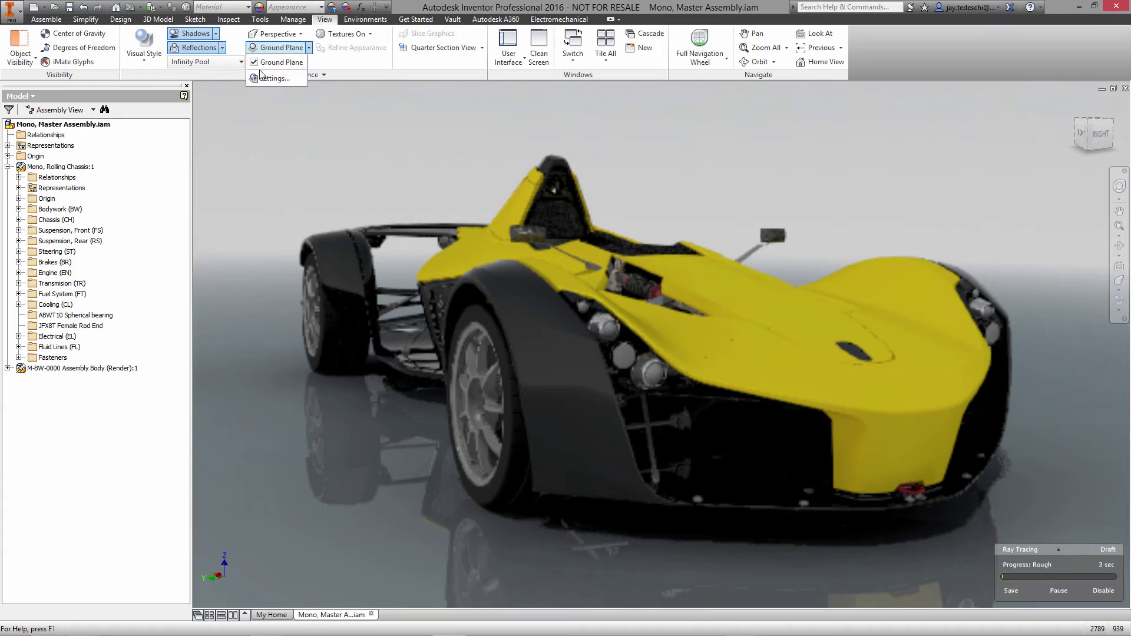
click(265, 62)
click(324, 90)
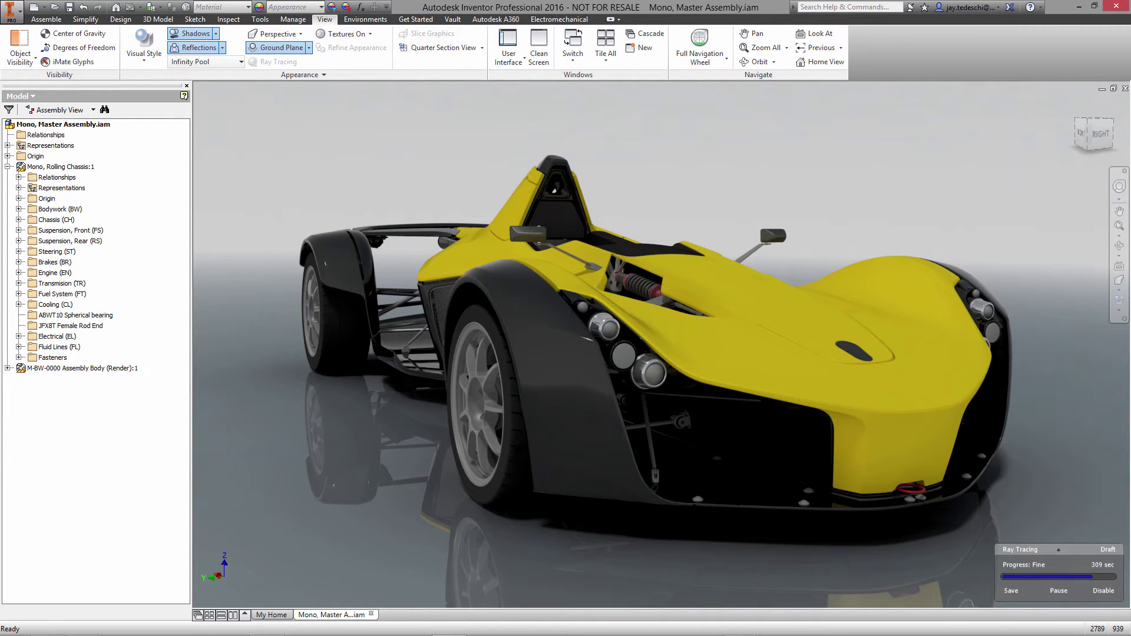
Disable ray tracing and switch the lighting style to Stuttgart Courtyard.
click(1104, 591)
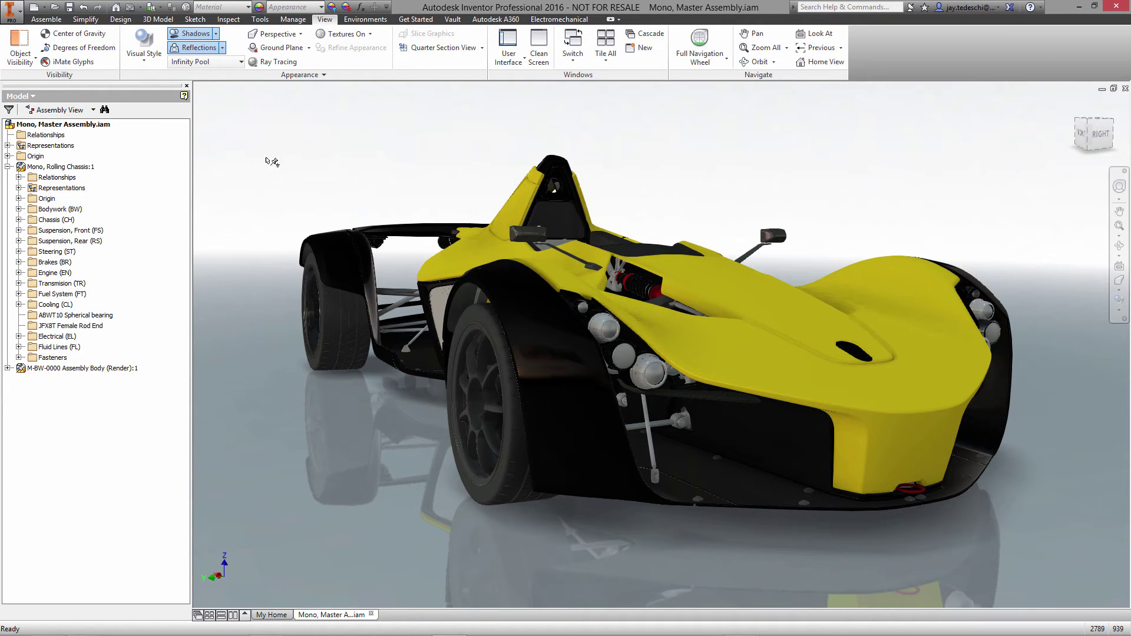
click(239, 62)
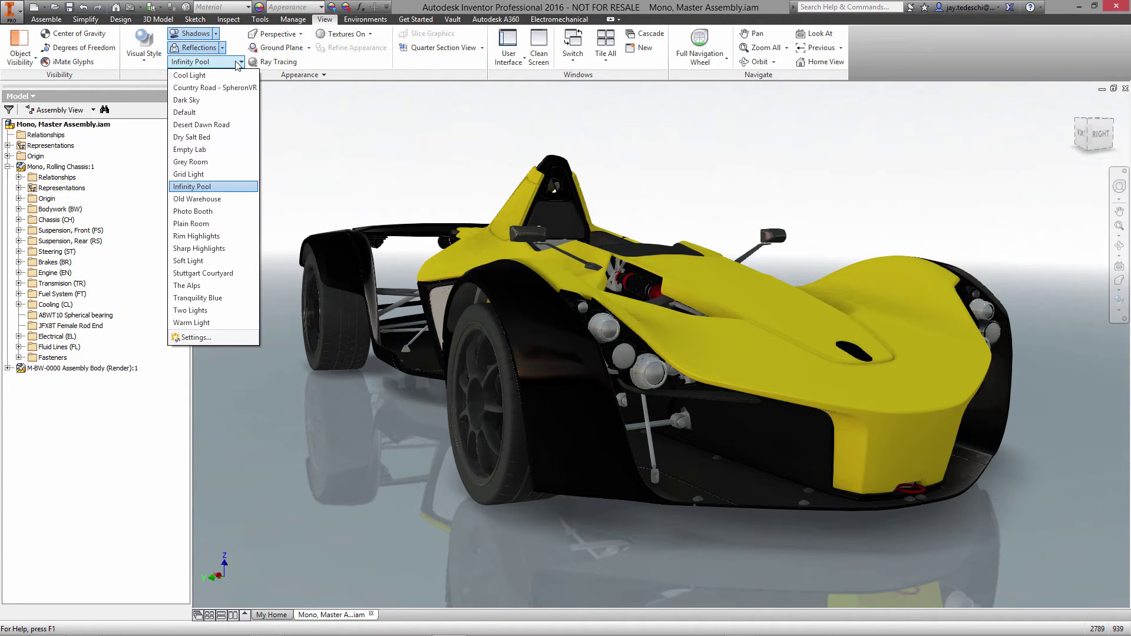
click(221, 273)
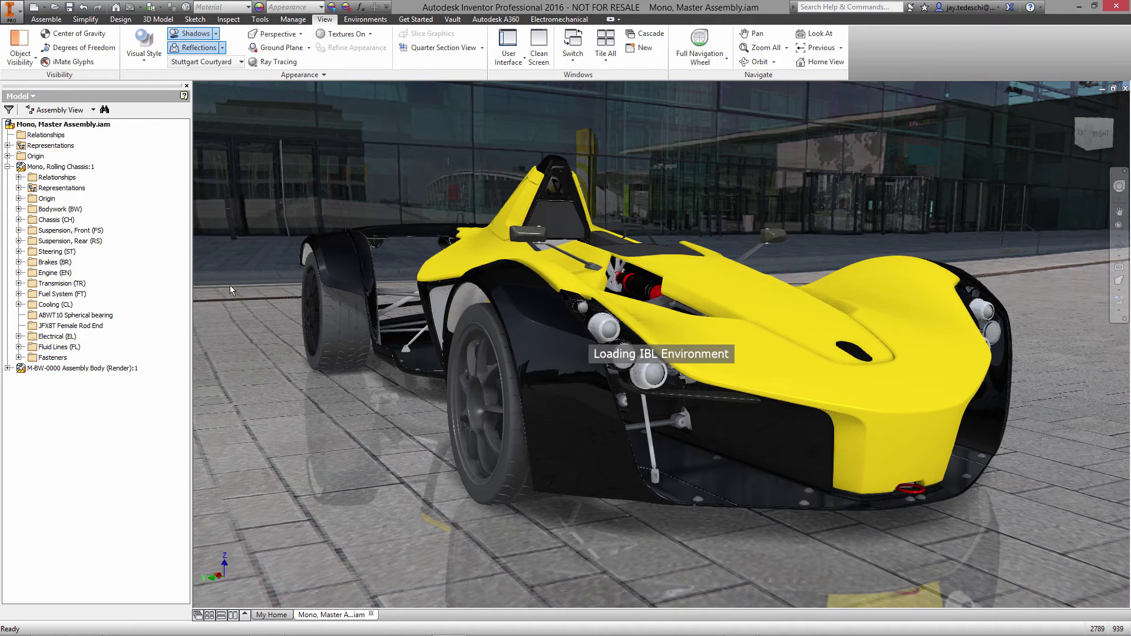
Turn off the ground reflections.
click(222, 48)
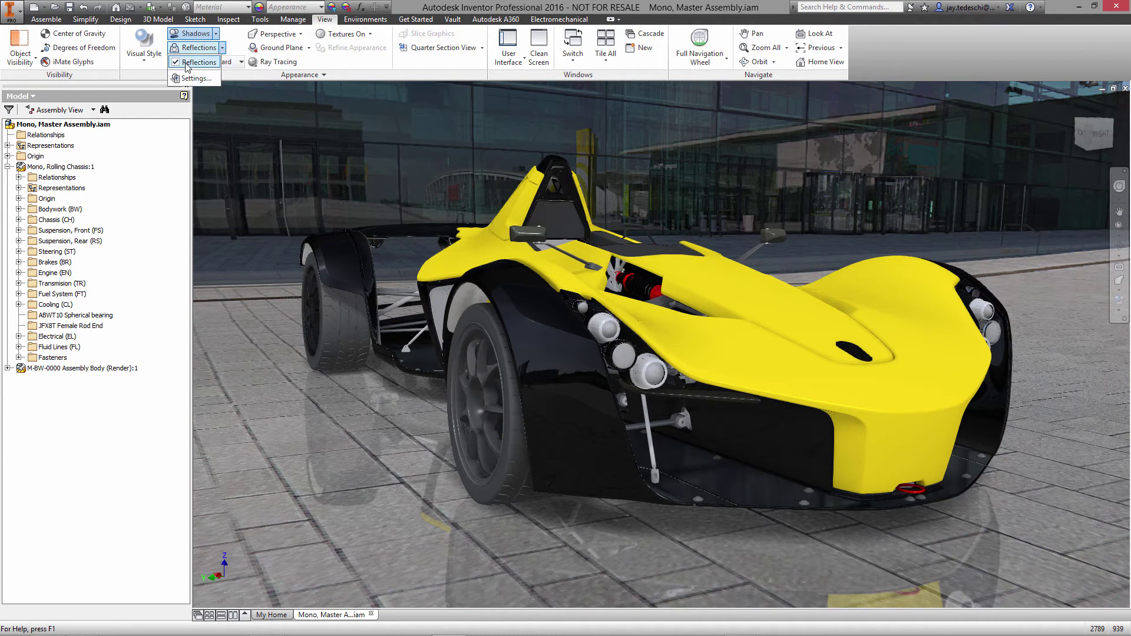
click(177, 63)
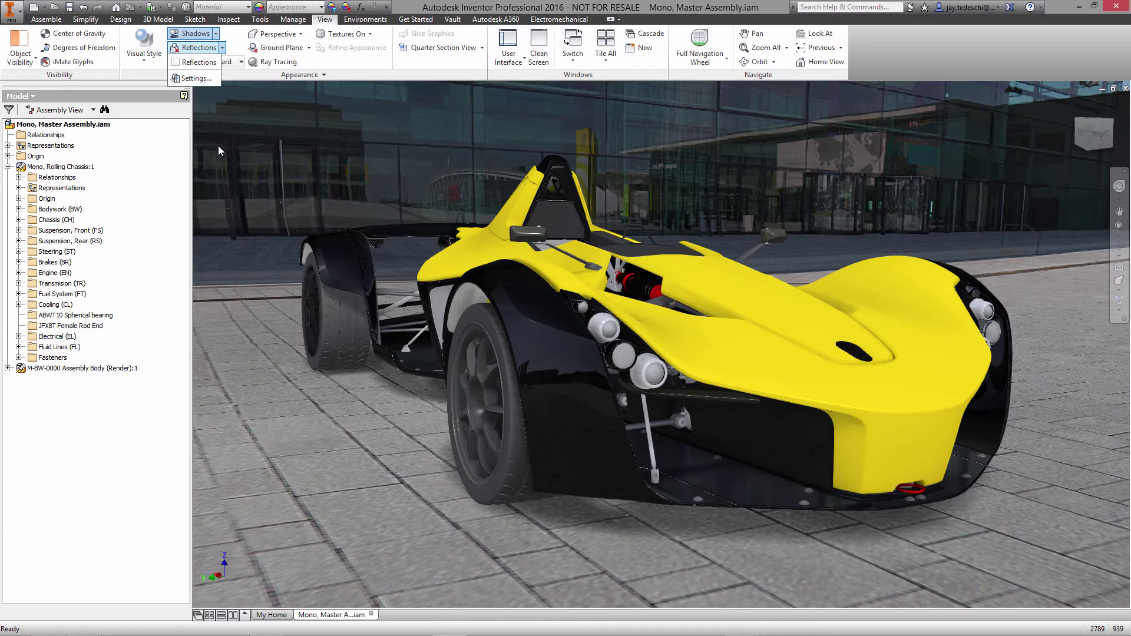
click(266, 321)
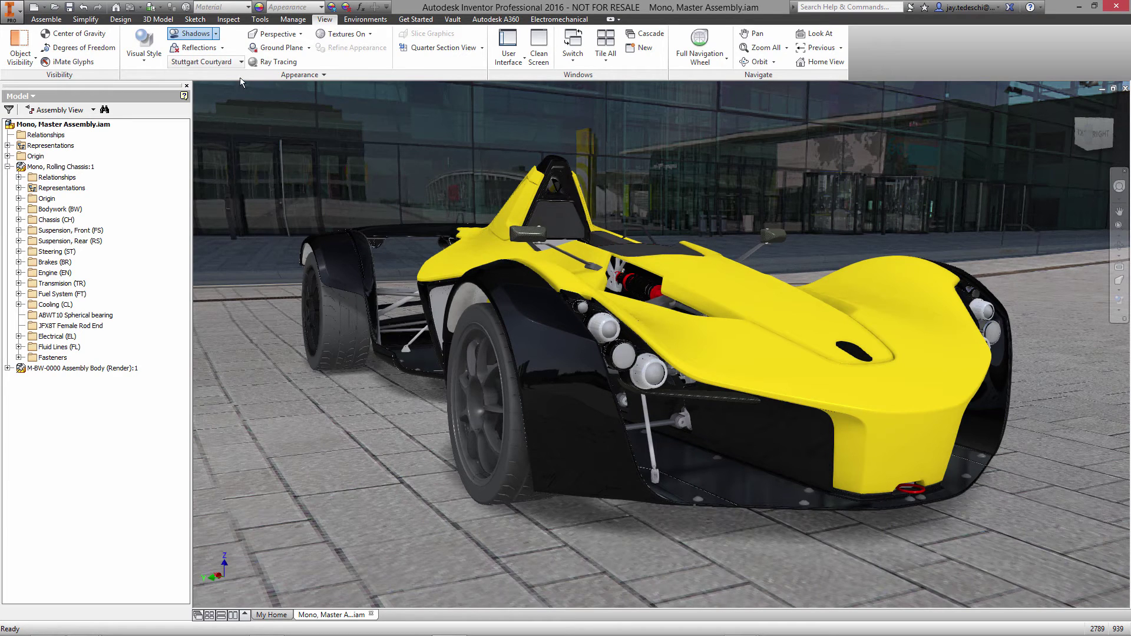
click(240, 62)
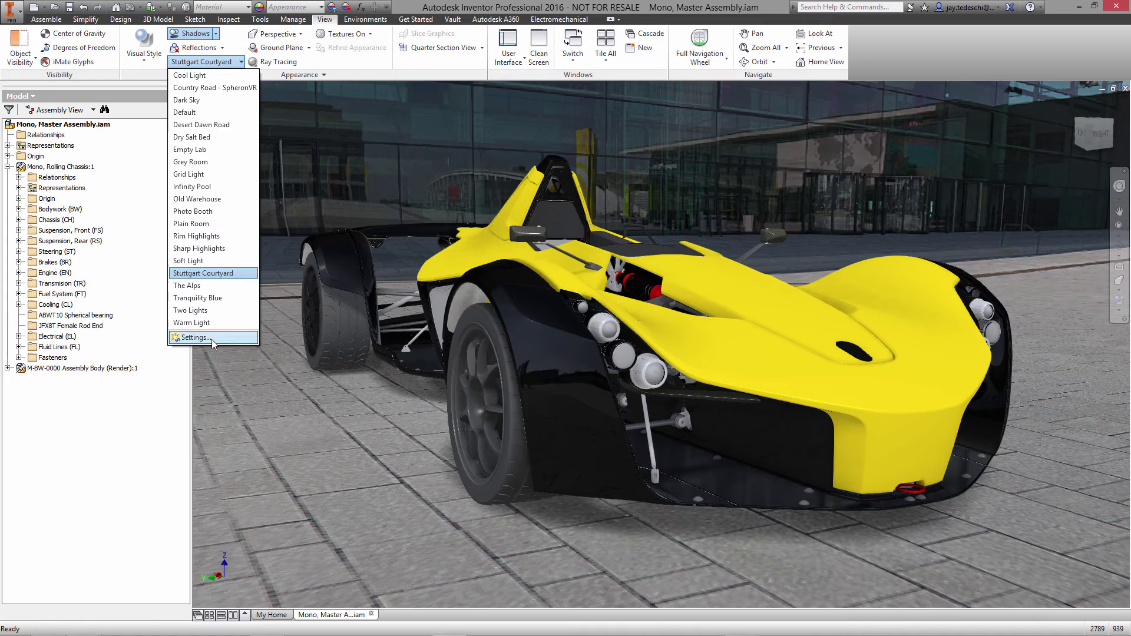
Set Stuttgart Courtyard rotation to 14 degrees, ambience to 43 and ambient shadows about 51.
click(211, 338)
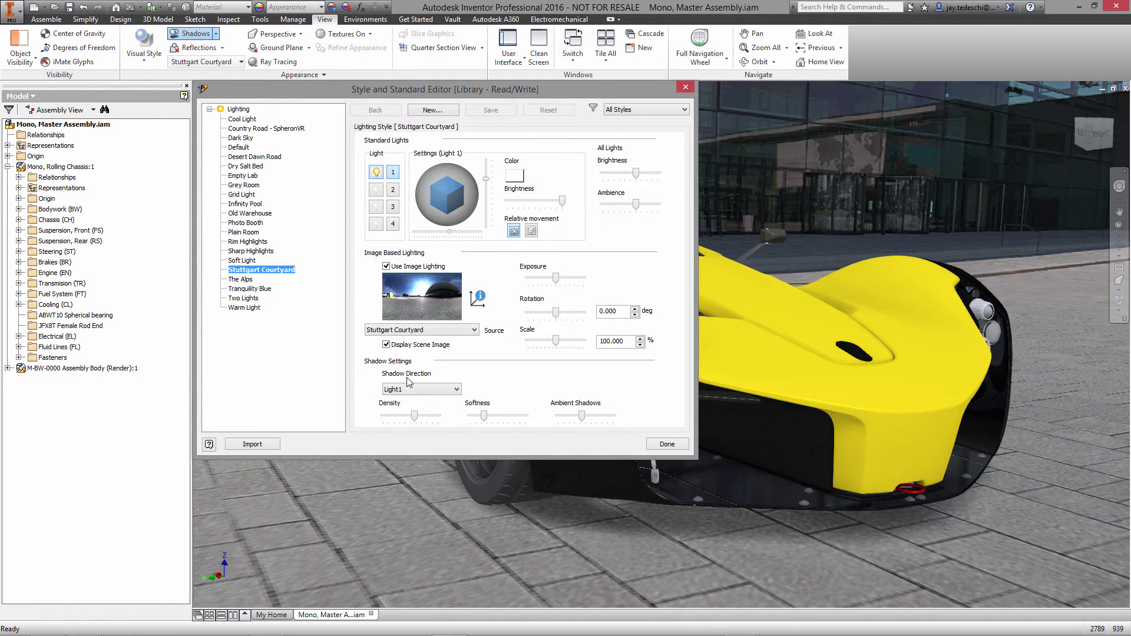
drag(556, 313, 559, 317)
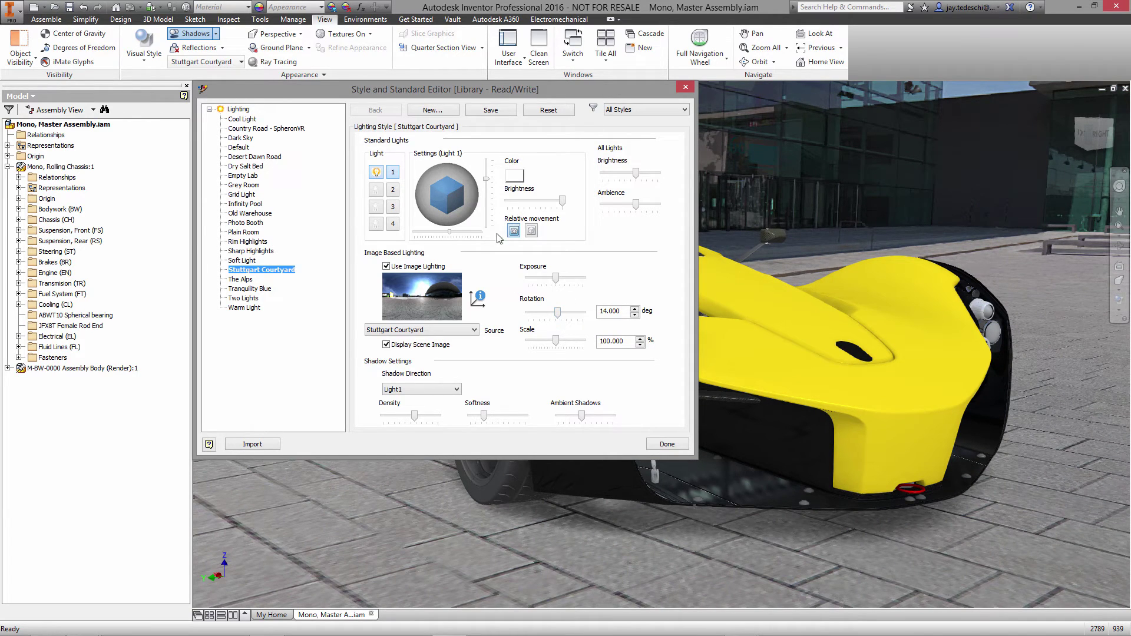
mouse_move(450, 234)
mouse_down()
mouse_move(460, 237)
mouse_move(443, 237)
mouse_up()
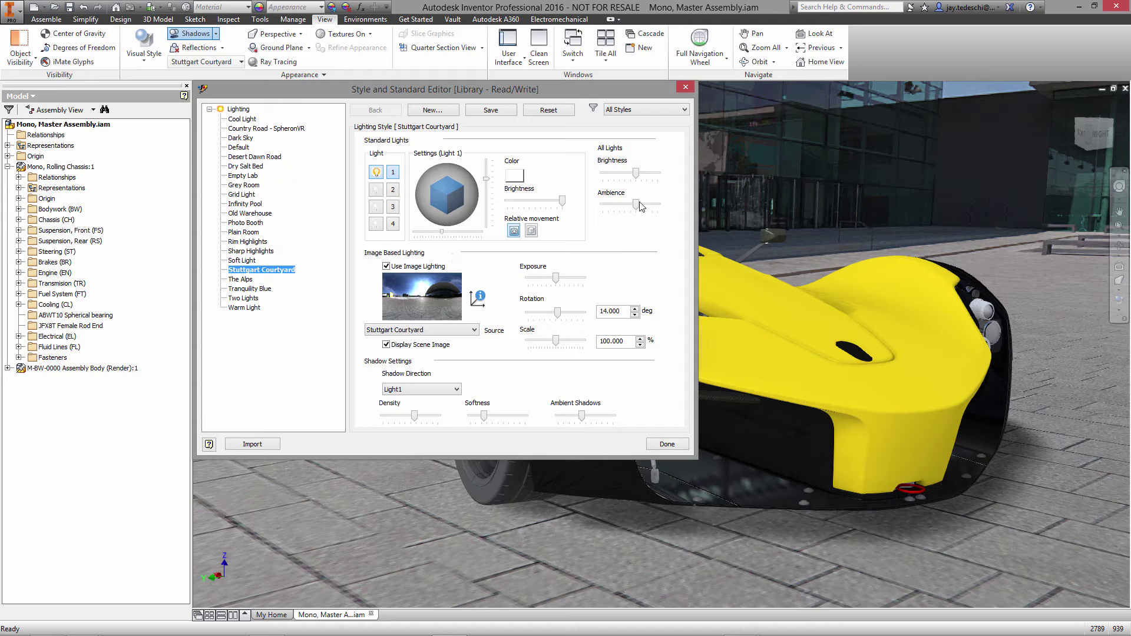
drag(636, 204, 631, 208)
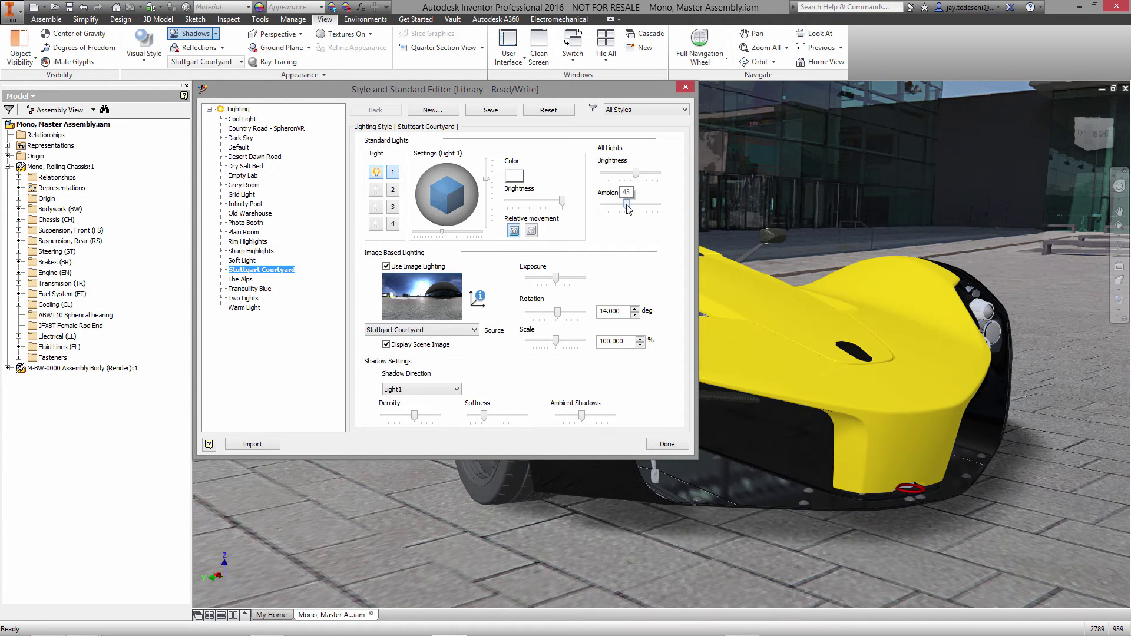
drag(627, 206, 625, 208)
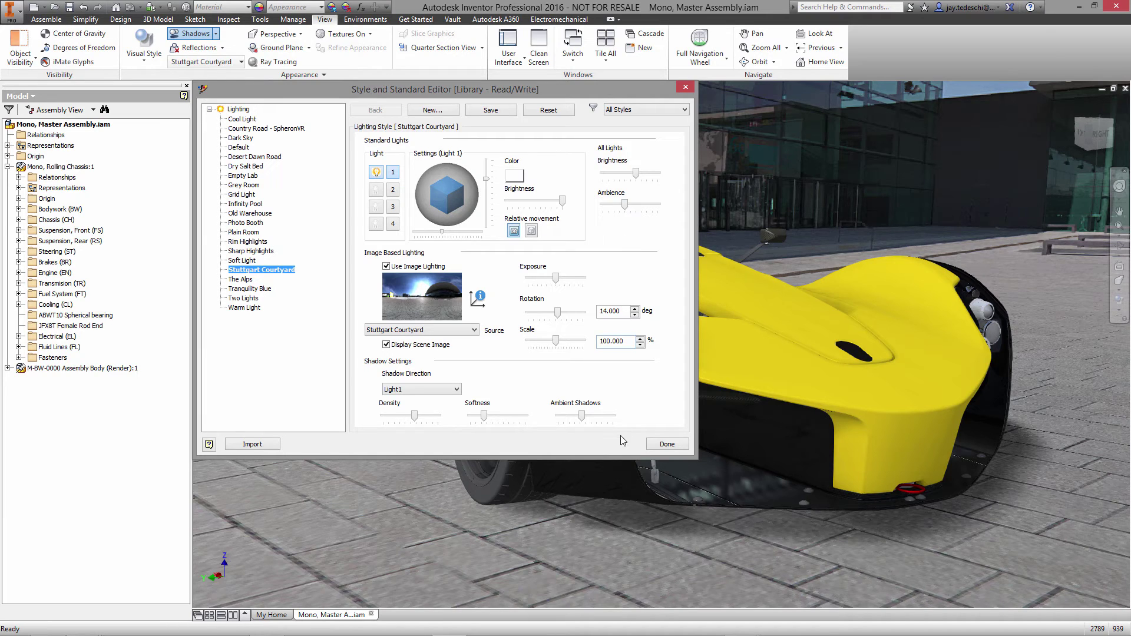
drag(582, 417, 588, 419)
click(665, 445)
Keep the lighting style edits and turn ray tracing back on.
click(432, 299)
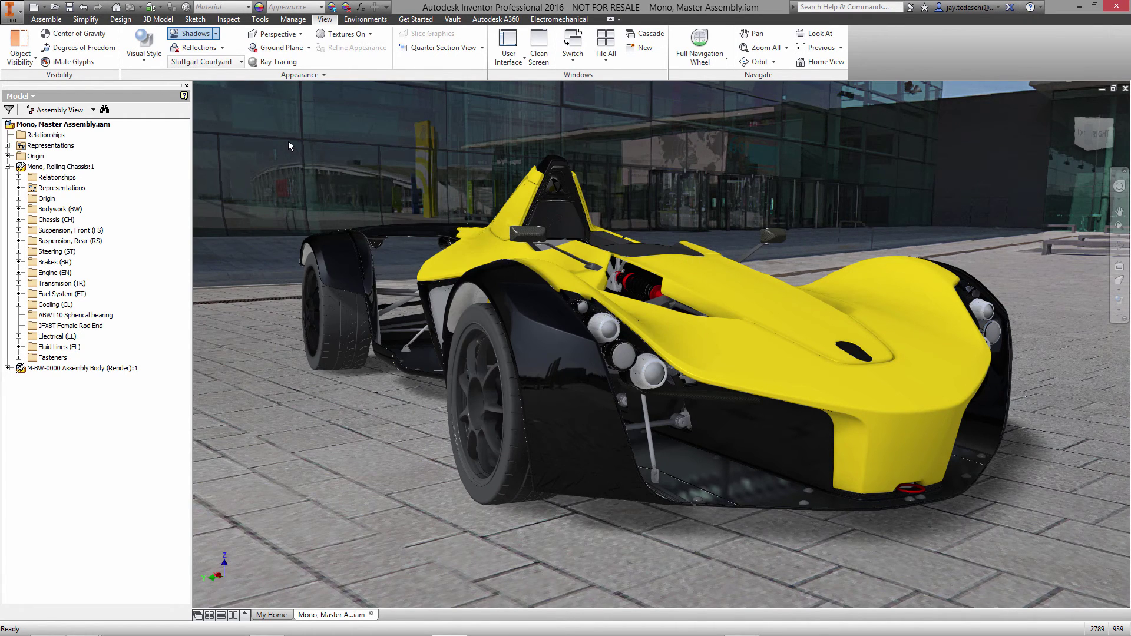
click(278, 63)
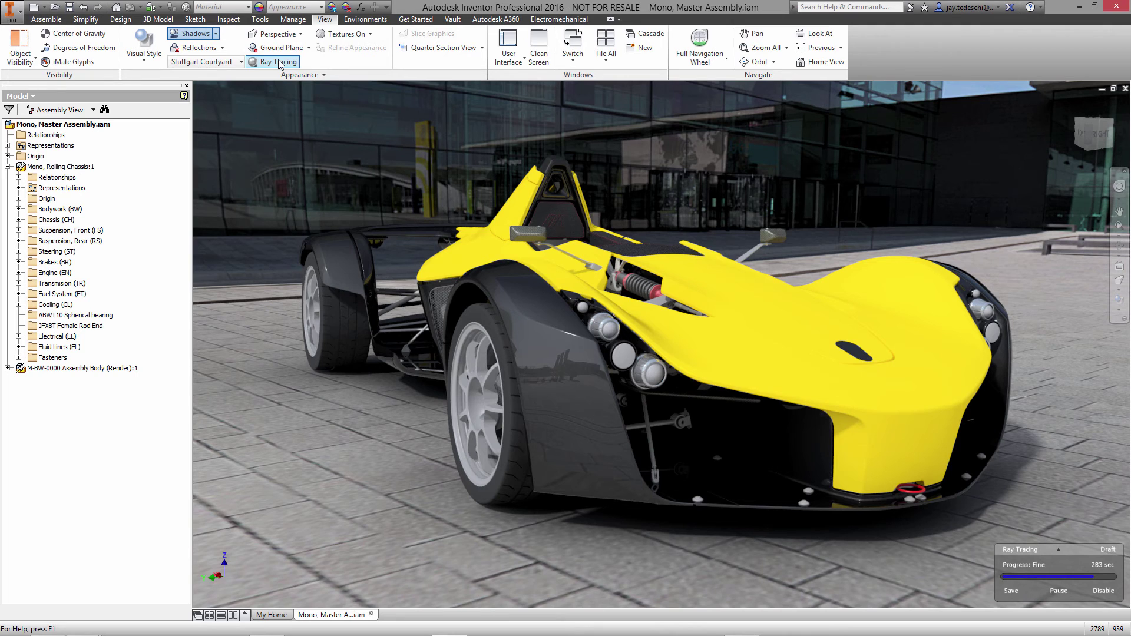
Save the ray-traced courtyard render to the Data folder as PNG file 'Mono, Ray Trace 01'.
click(1011, 590)
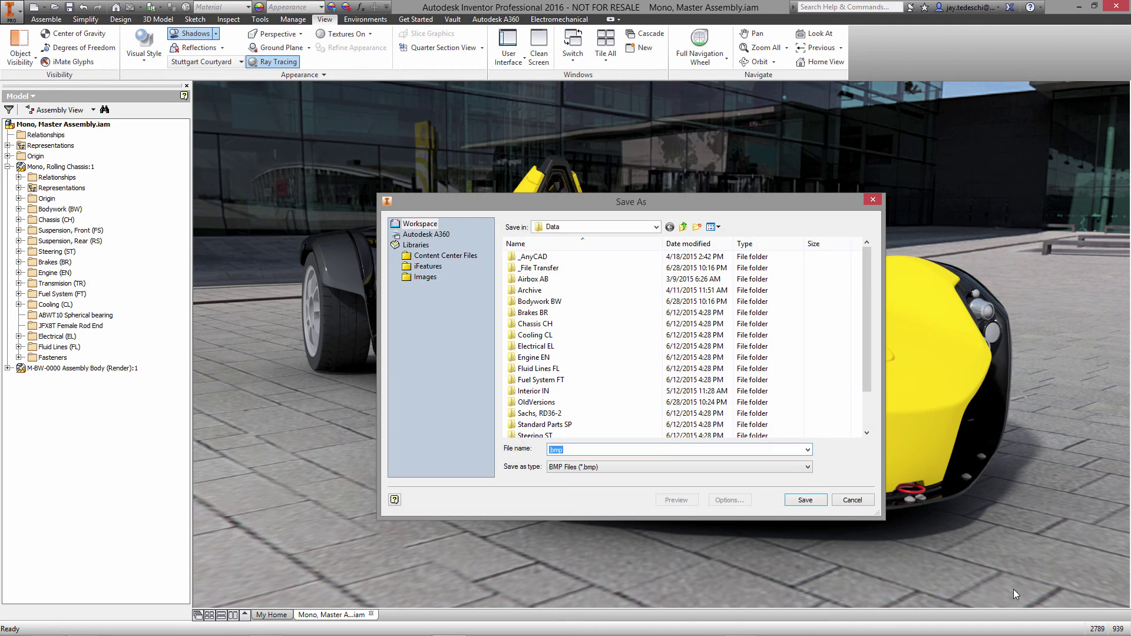
click(657, 228)
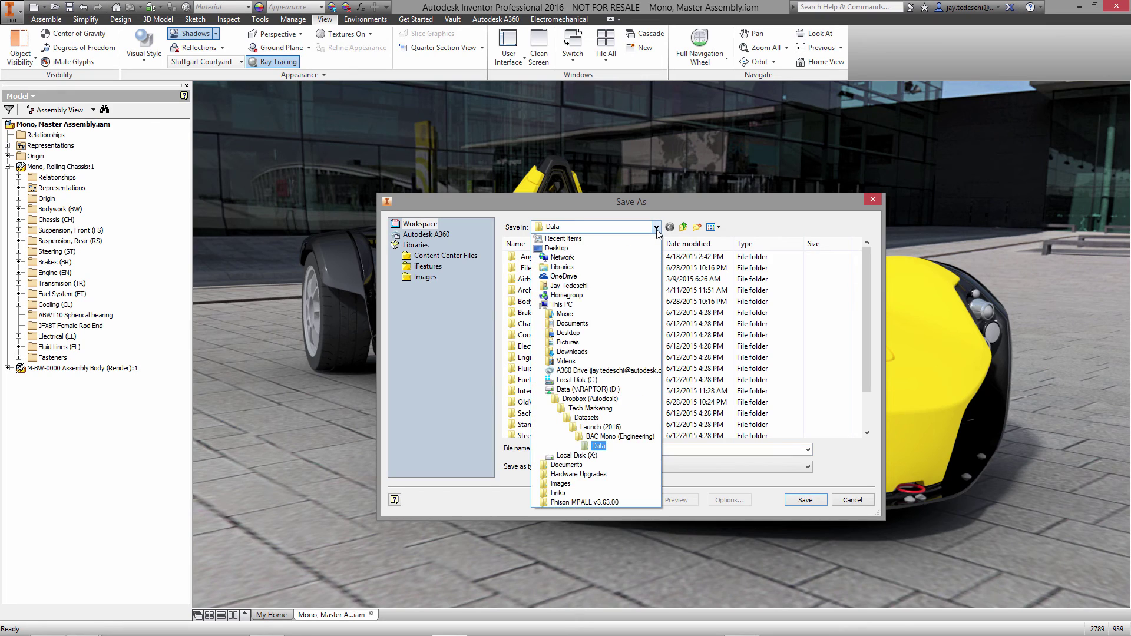
click(716, 202)
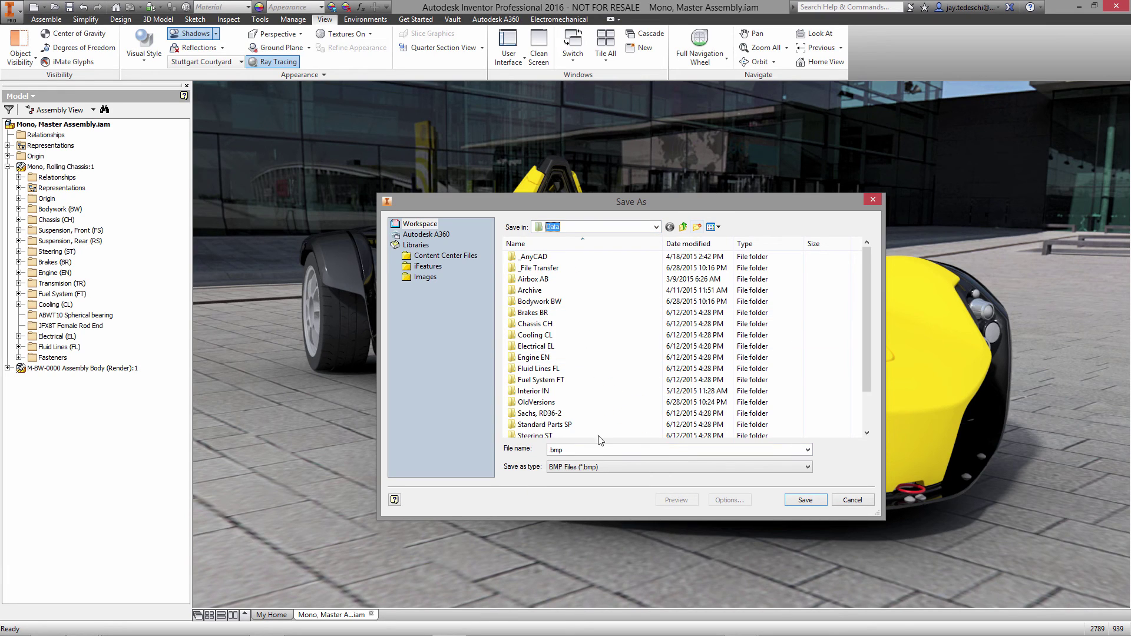
click(594, 468)
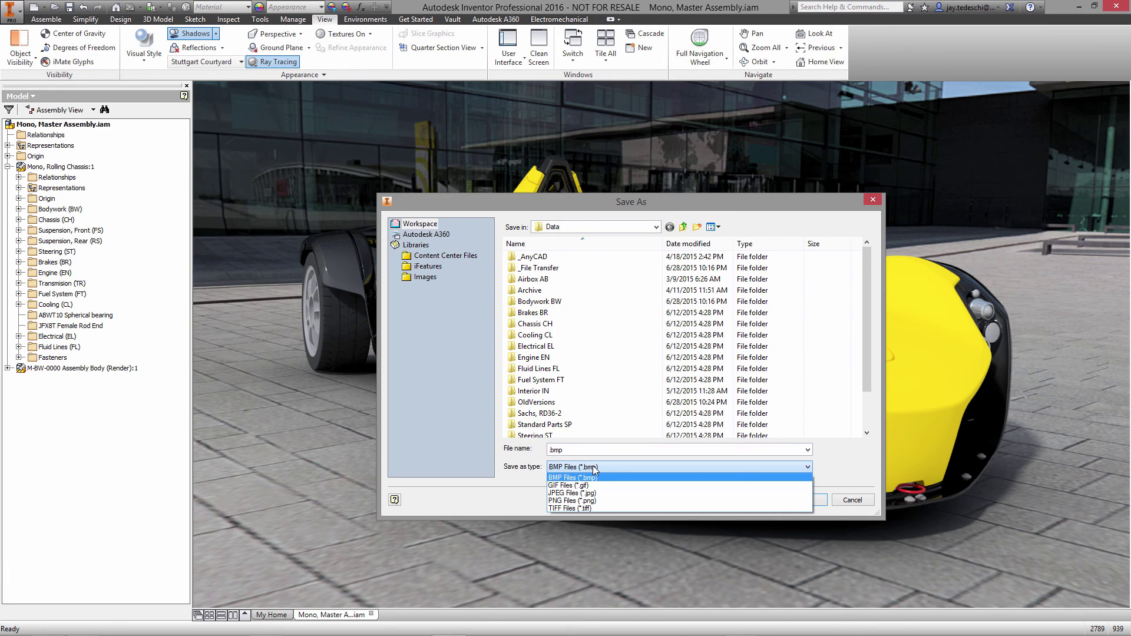
click(589, 501)
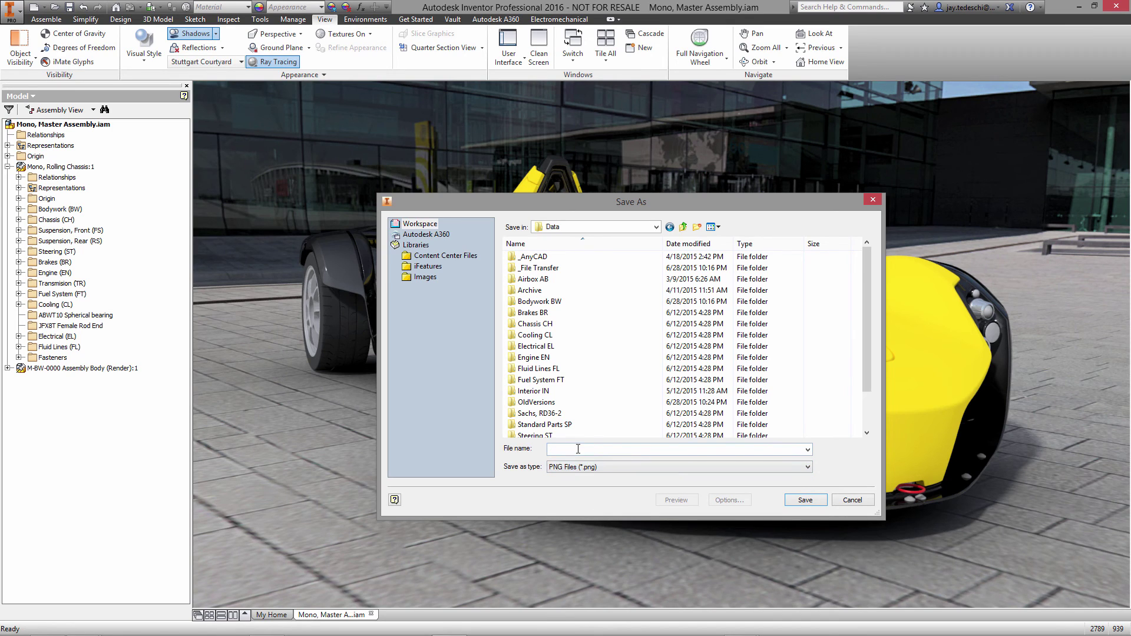
text(Mono, )
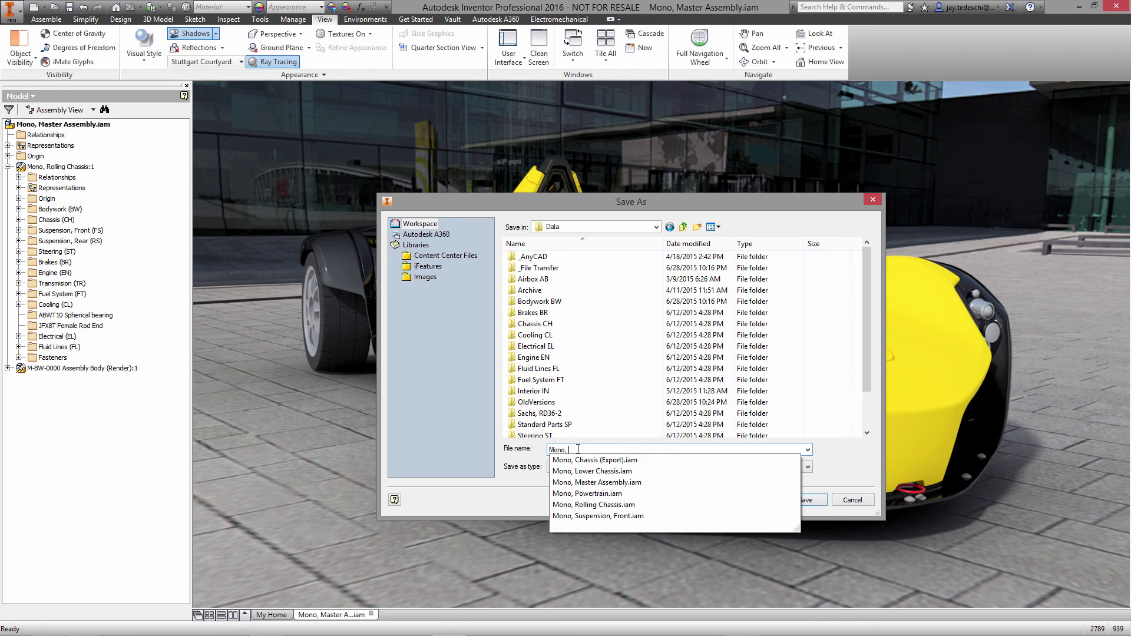
text(Ray Tra)
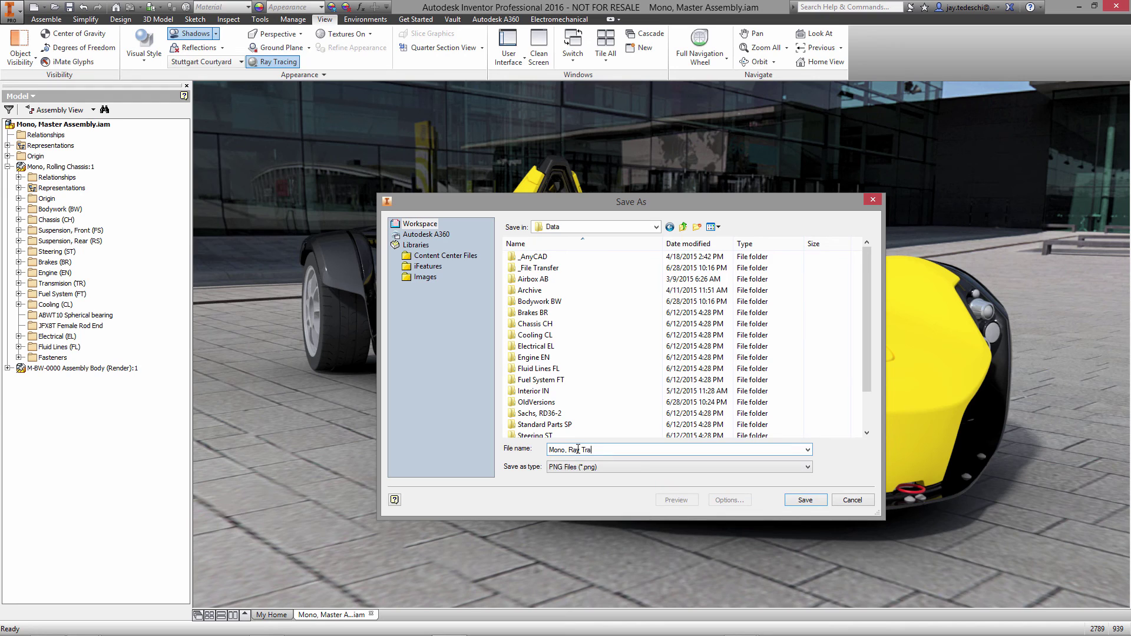
text(ce 01)
click(809, 500)
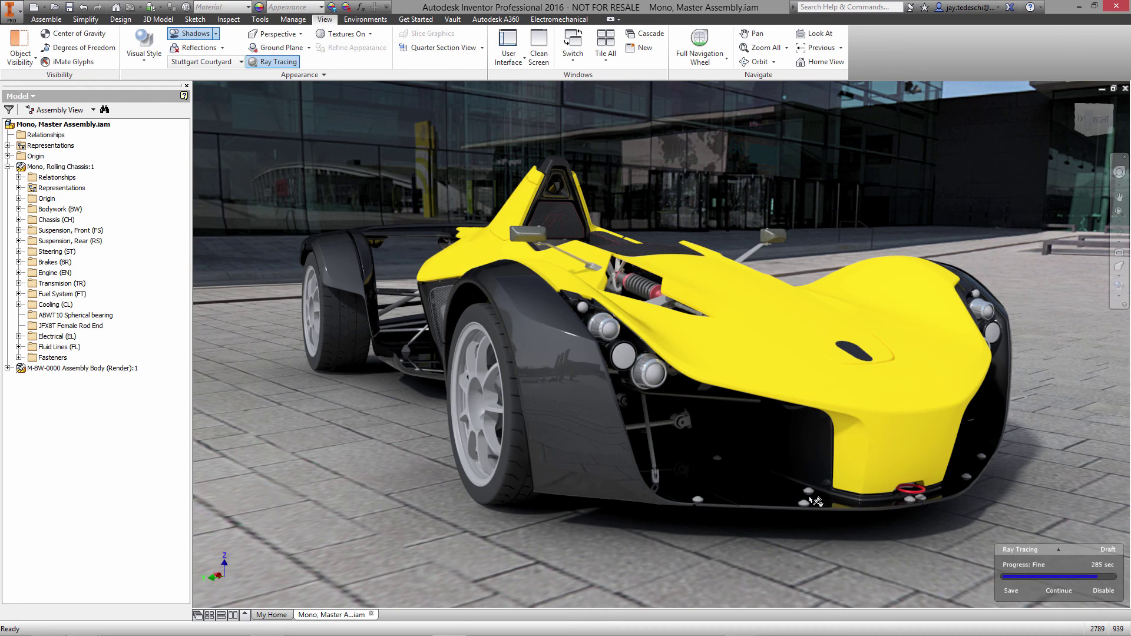